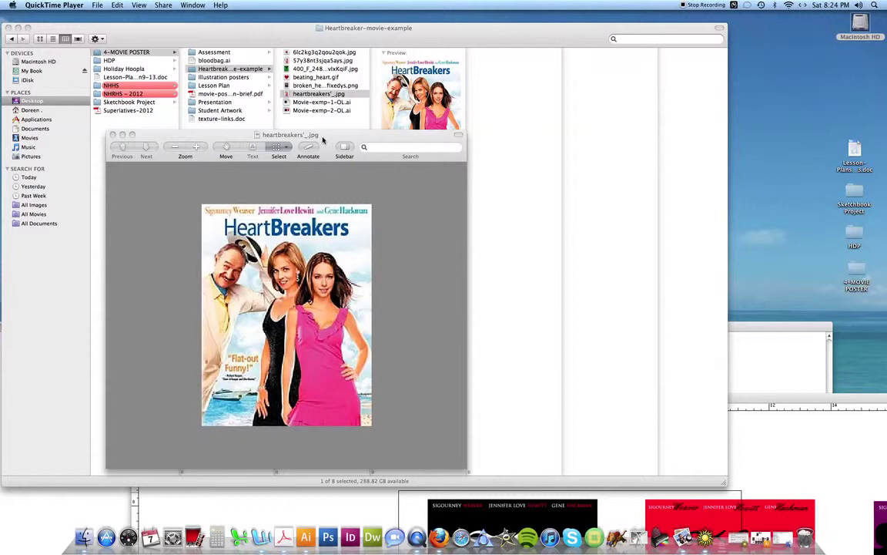
- Open the poster image 57y38nt3sjqa5ays.jpg from the Heartbreaker-movie-example folder alongside the heartbreakers'_.jpg poster
{"action": "left_click_drag", "start_coordinate": [326, 139], "coordinate": [316, 130]}
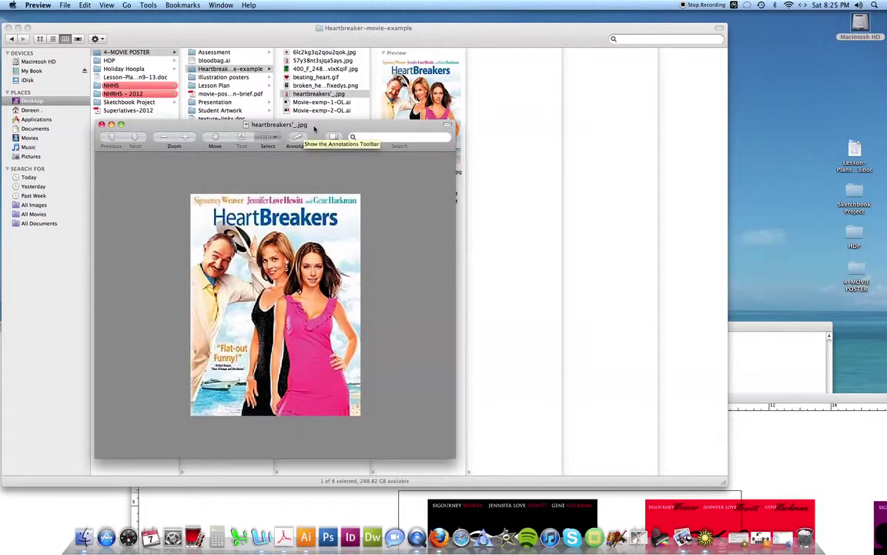
{"action": "left_click_drag", "start_coordinate": [313, 130], "coordinate": [327, 140]}
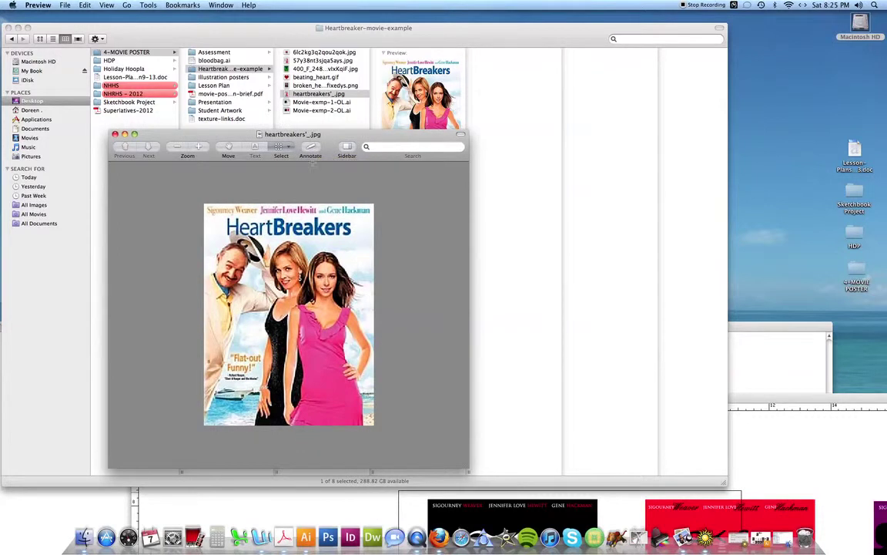
{"action": "left_click", "coordinate": [324, 41]}
{"action": "left_click", "coordinate": [319, 60]}
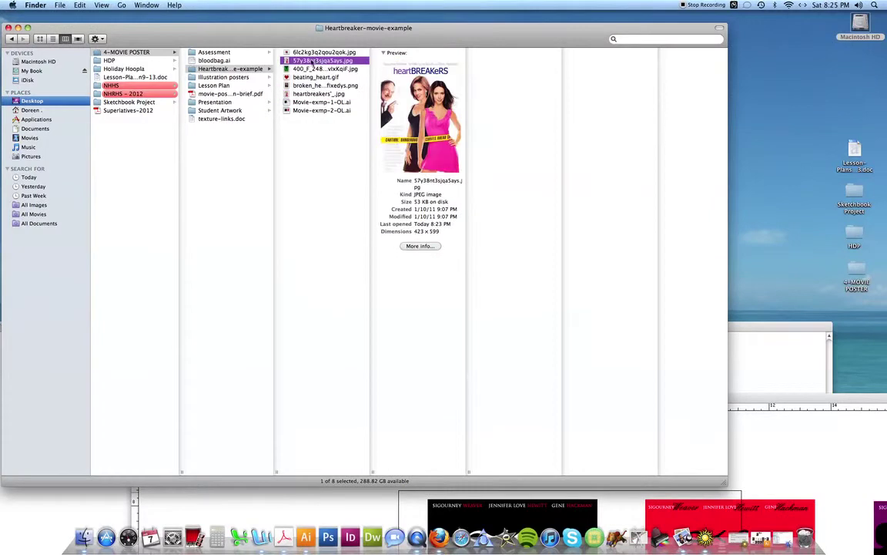
{"action": "double_click", "coordinate": [315, 61]}
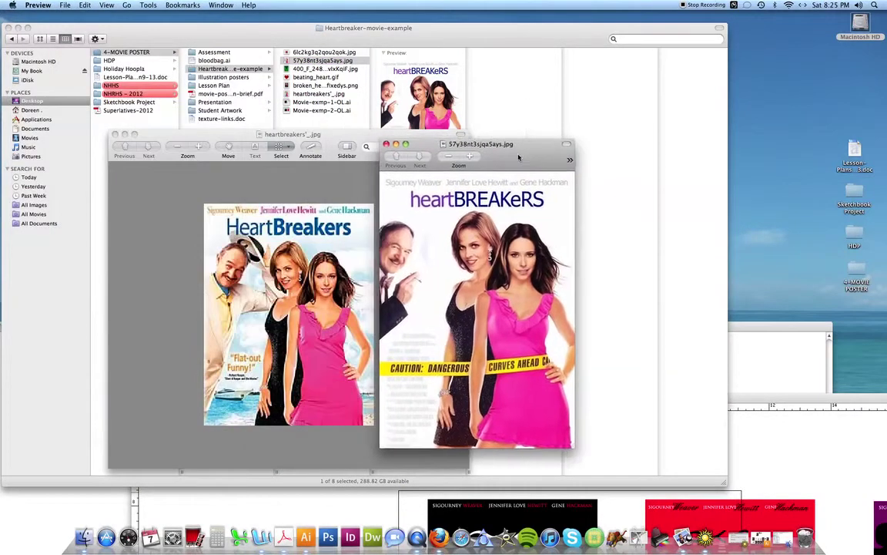
- Browse the files in the Heartbreaker-movie-example folder and open the poster 6lc2kg3q2qou2qok.jpg
{"action": "left_click", "coordinate": [308, 88]}
{"action": "left_click", "coordinate": [313, 86]}
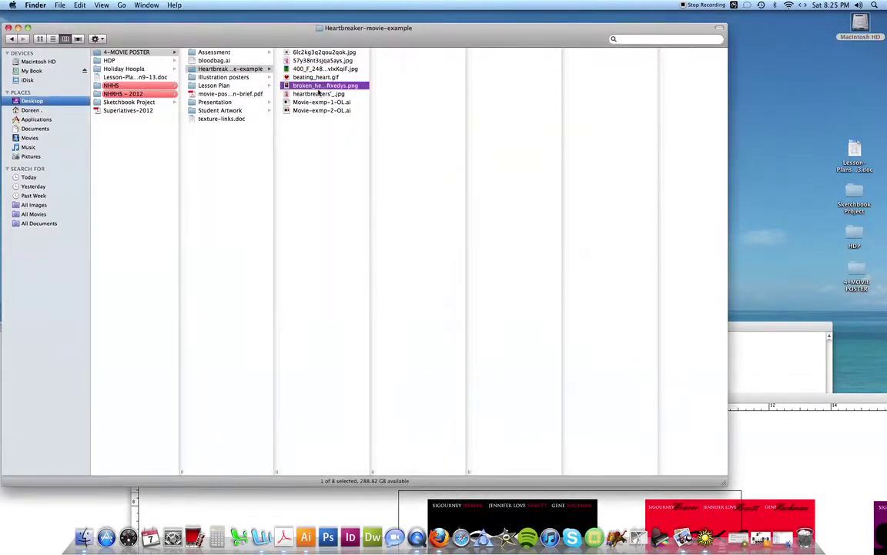
{"action": "left_click", "coordinate": [320, 94]}
{"action": "left_click", "coordinate": [318, 103]}
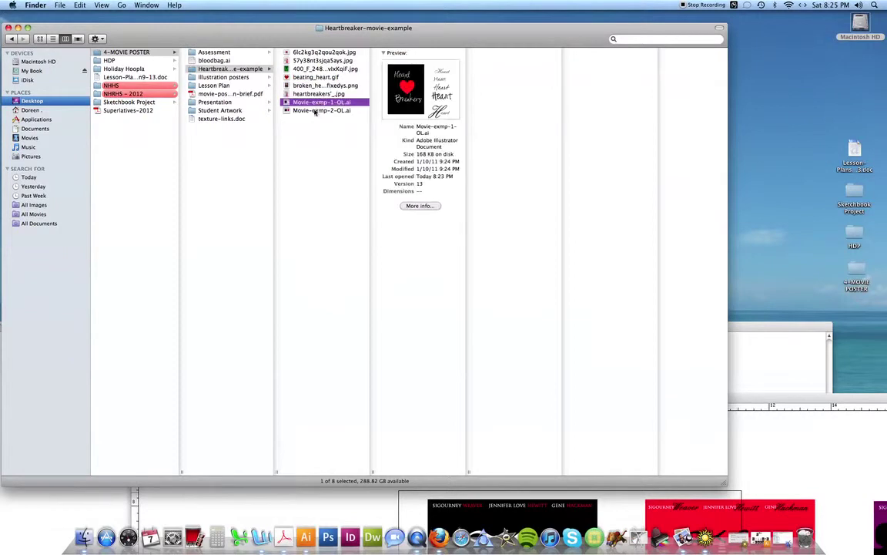
{"action": "left_click", "coordinate": [315, 112]}
{"action": "left_click", "coordinate": [316, 80]}
{"action": "left_click", "coordinate": [320, 86]}
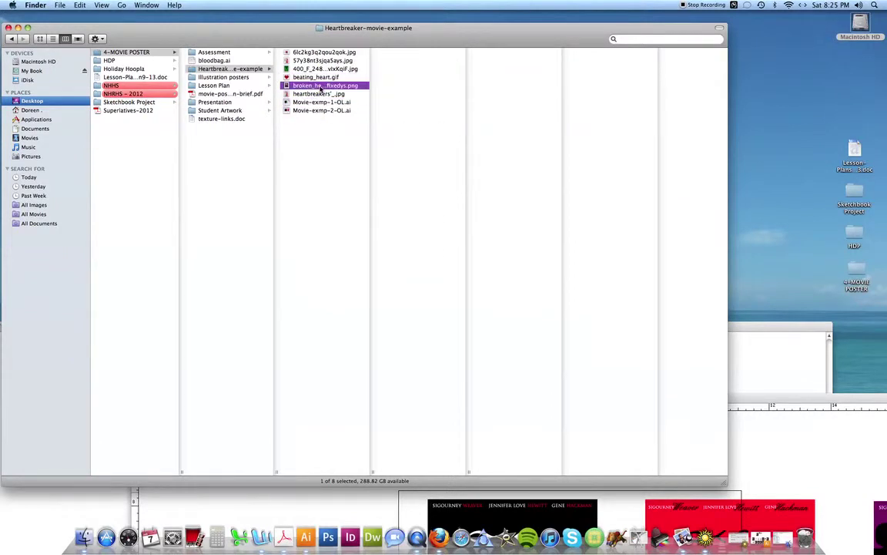
{"action": "left_click", "coordinate": [326, 61]}
{"action": "left_click", "coordinate": [323, 52]}
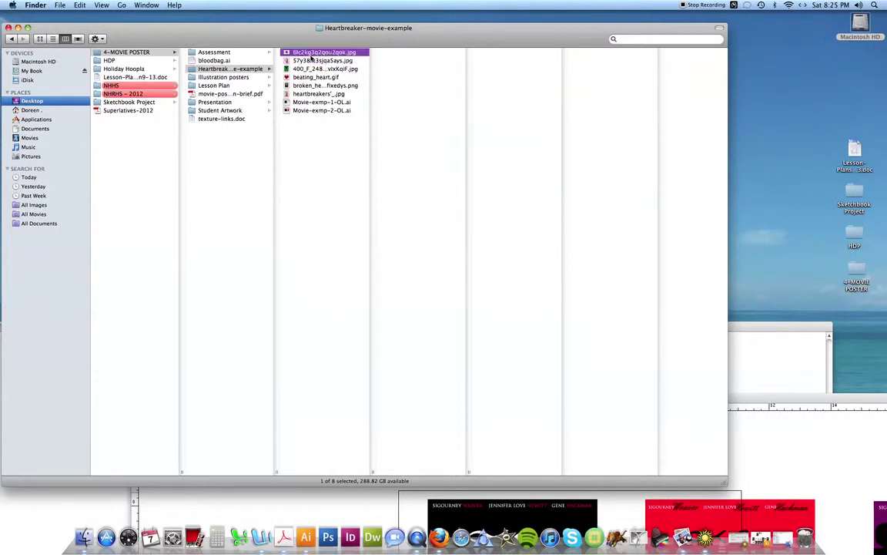
{"action": "double_click", "coordinate": [322, 52]}
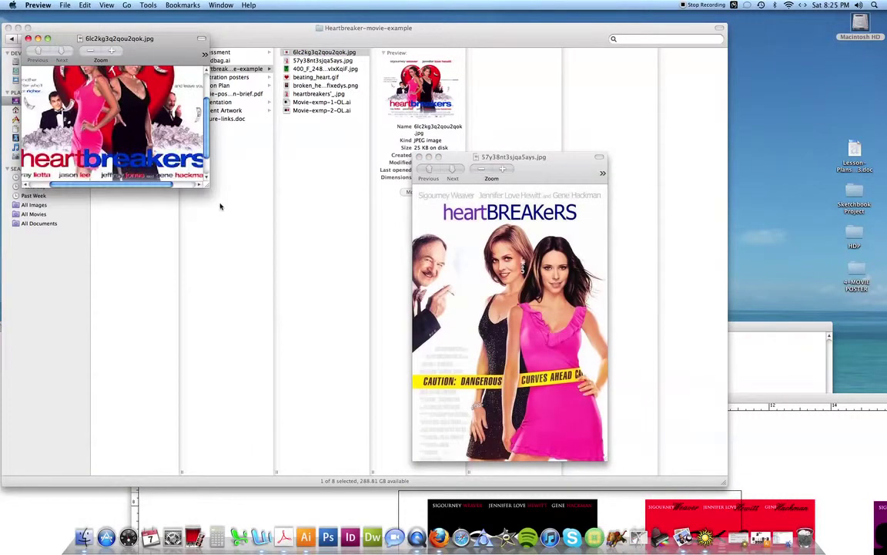
- Enlarge the 6lc2kg3q2qou2qok.jpg window and arrange the three HeartBreakers poster windows so they can be compared
{"action": "left_click_drag", "start_coordinate": [207, 185], "coordinate": [389, 332]}
{"action": "left_click_drag", "start_coordinate": [241, 49], "coordinate": [268, 111]}
{"action": "left_click_drag", "start_coordinate": [263, 31], "coordinate": [209, 374]}
{"action": "left_click_drag", "start_coordinate": [262, 104], "coordinate": [231, 51]}
{"action": "left_click_drag", "start_coordinate": [416, 138], "coordinate": [547, 49]}
{"action": "left_click", "coordinate": [605, 226]}
{"action": "left_click_drag", "start_coordinate": [496, 157], "coordinate": [232, 241]}
{"action": "left_click_drag", "start_coordinate": [306, 47], "coordinate": [445, 41]}
{"action": "left_click", "coordinate": [245, 40]}
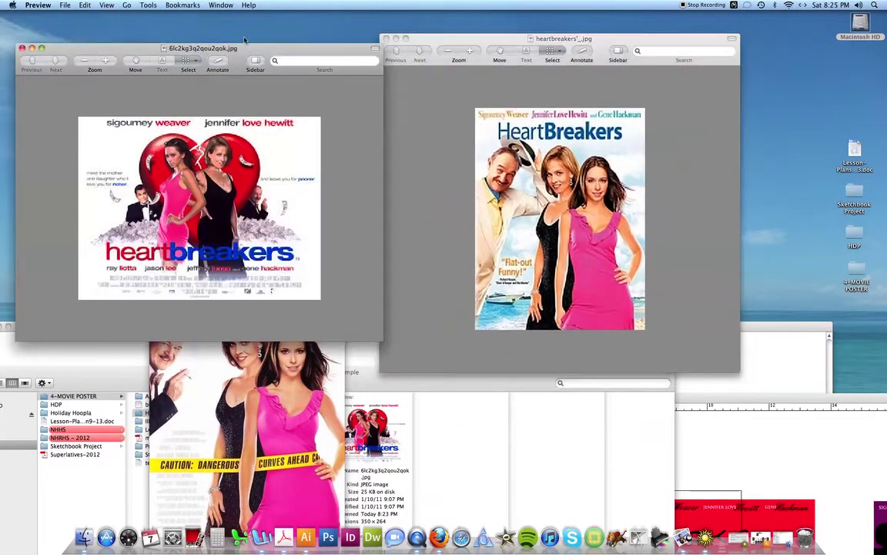
{"action": "left_click", "coordinate": [315, 362]}
{"action": "left_click_drag", "start_coordinate": [338, 251], "coordinate": [465, 211]}
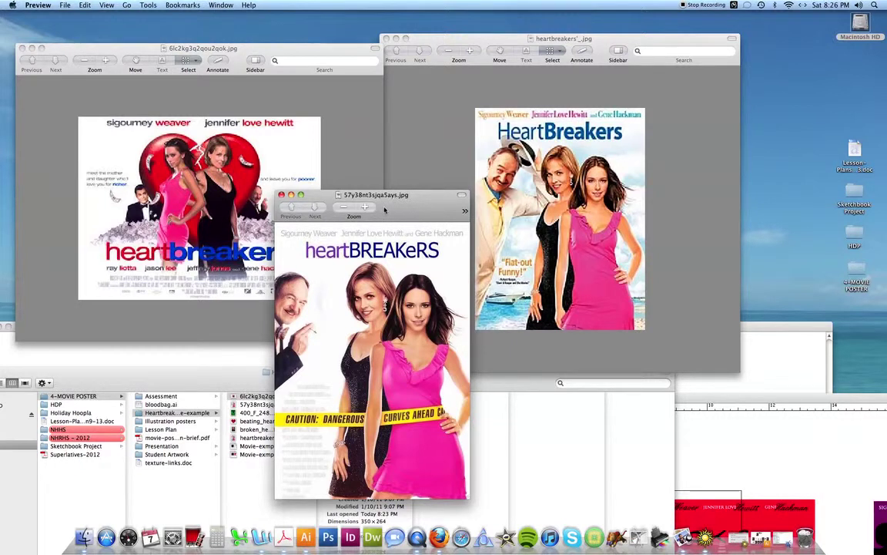
- Close the three HeartBreakers poster images
{"action": "left_click", "coordinate": [281, 195]}
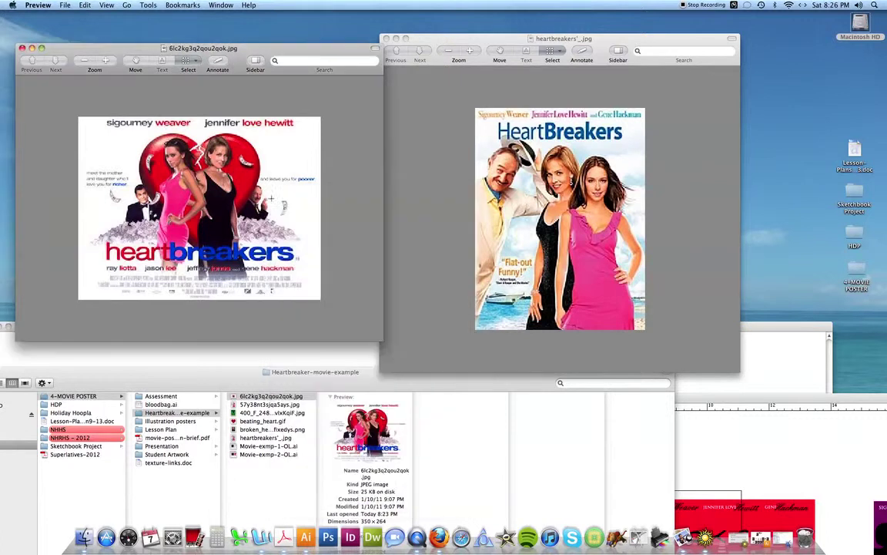
{"action": "left_click", "coordinate": [22, 48]}
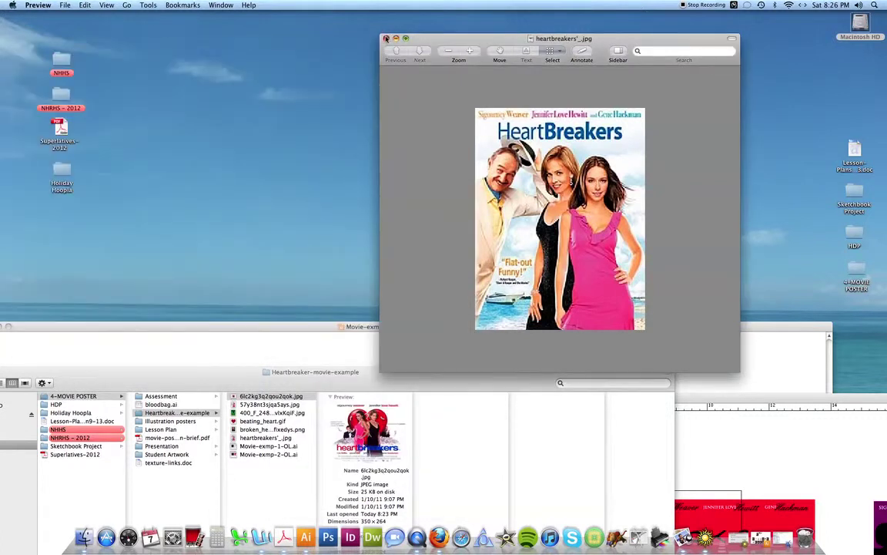
{"action": "left_click", "coordinate": [386, 39]}
- Move the file browser window up and open the green silhouette image from the Heartbreaker-movie-example folder
{"action": "left_click_drag", "start_coordinate": [266, 372], "coordinate": [281, 40]}
{"action": "left_click", "coordinate": [270, 73]}
{"action": "key", "text": "Up"}
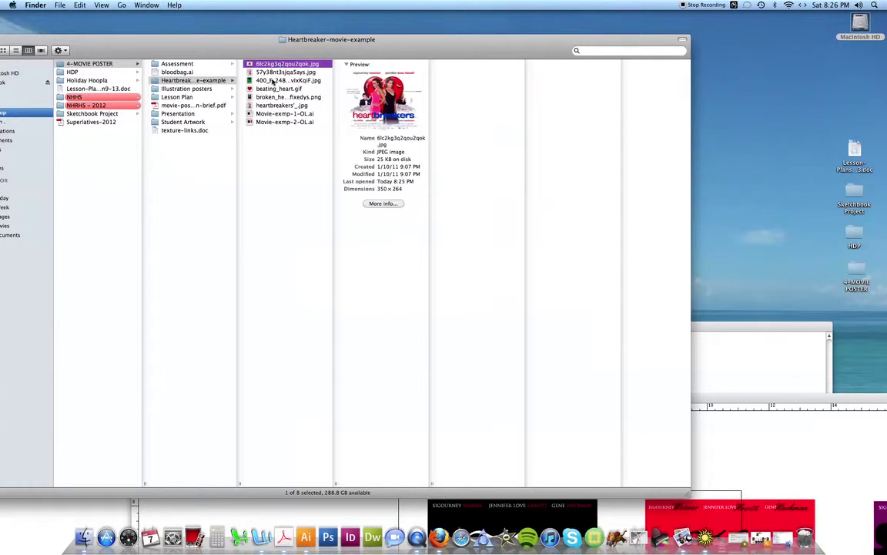
{"action": "double_click", "coordinate": [273, 81]}
{"action": "left_click_drag", "start_coordinate": [112, 27], "coordinate": [180, 33]}
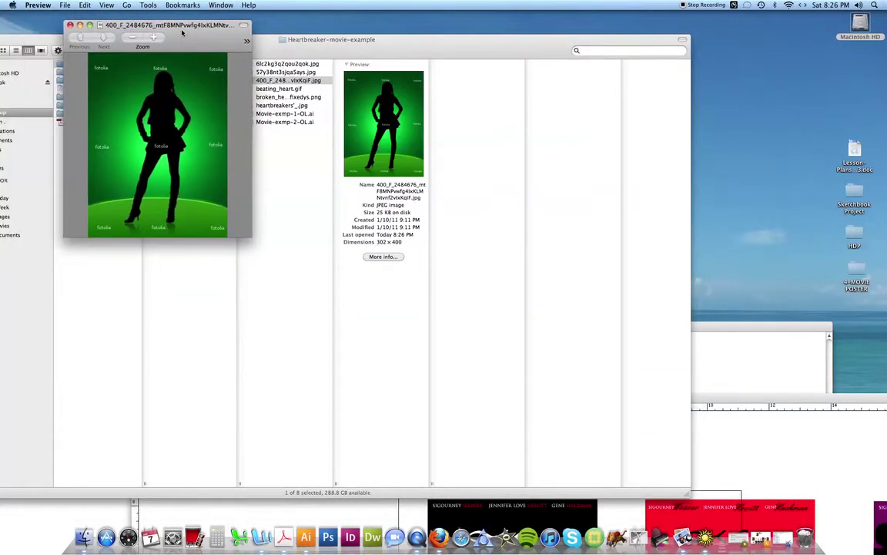
- Open the reference images beating_heart.gif and broken_heart_icon_by_fixedys.png
{"action": "left_click", "coordinate": [299, 63]}
{"action": "double_click", "coordinate": [275, 90]}
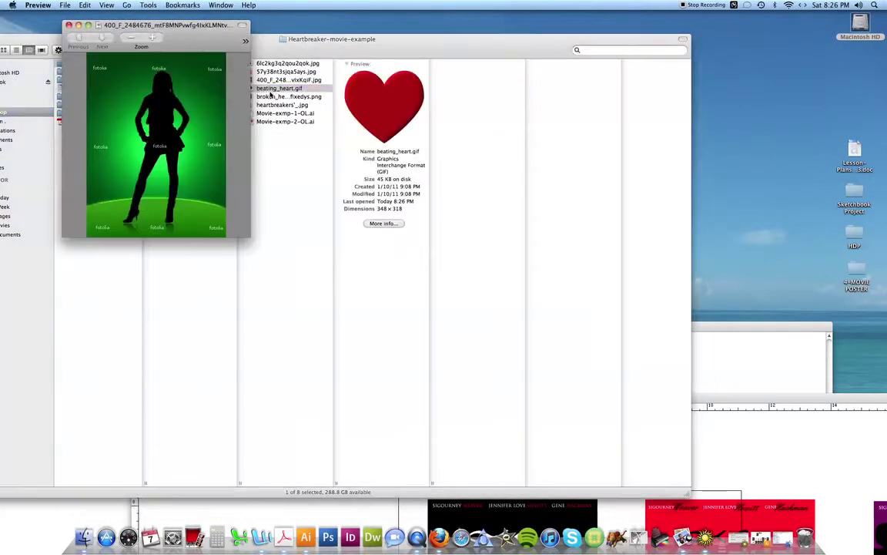
{"action": "left_click", "coordinate": [310, 45]}
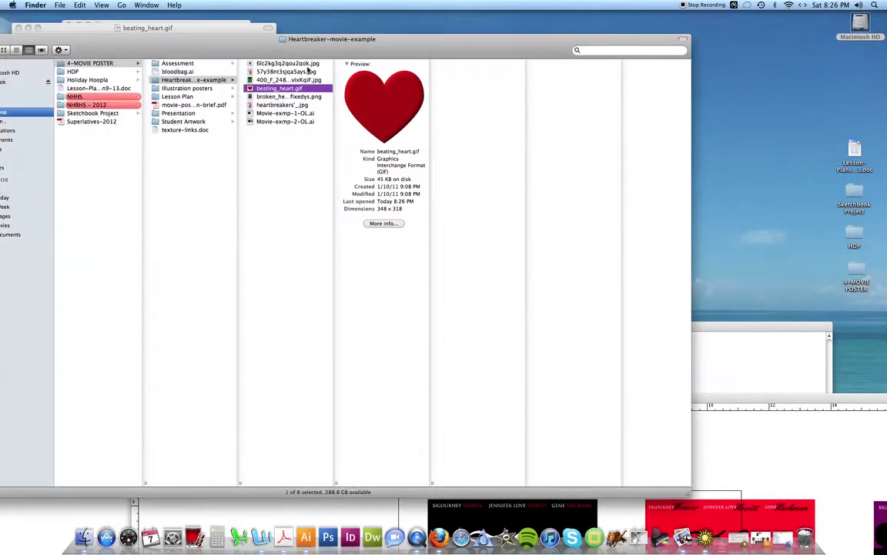
{"action": "double_click", "coordinate": [281, 97]}
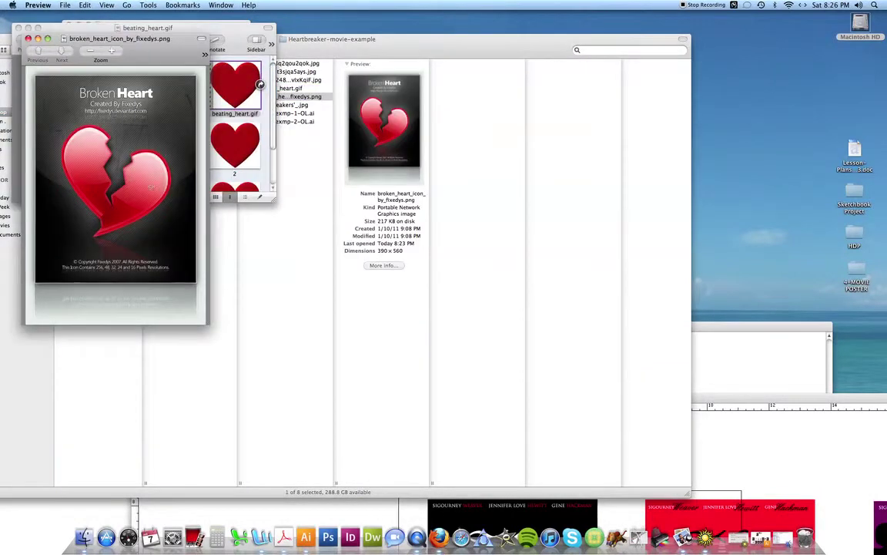
{"action": "left_click", "coordinate": [333, 51]}
- Clear the file browser window away and close the broken heart, beating heart and silhouette images
{"action": "left_click_drag", "start_coordinate": [276, 106], "coordinate": [275, 116]}
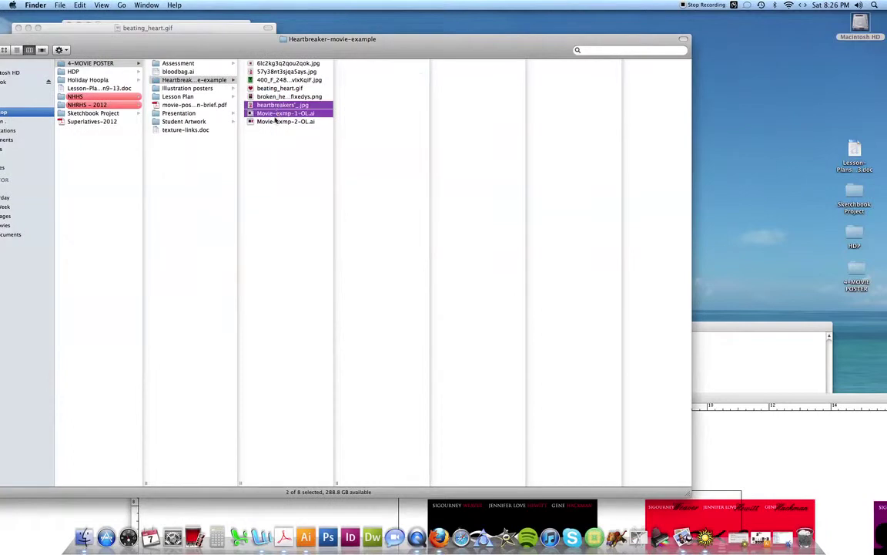
{"action": "left_click", "coordinate": [281, 123]}
{"action": "left_click_drag", "start_coordinate": [256, 46], "coordinate": [428, 128]}
{"action": "left_click", "coordinate": [146, 121]}
{"action": "left_click", "coordinate": [28, 37]}
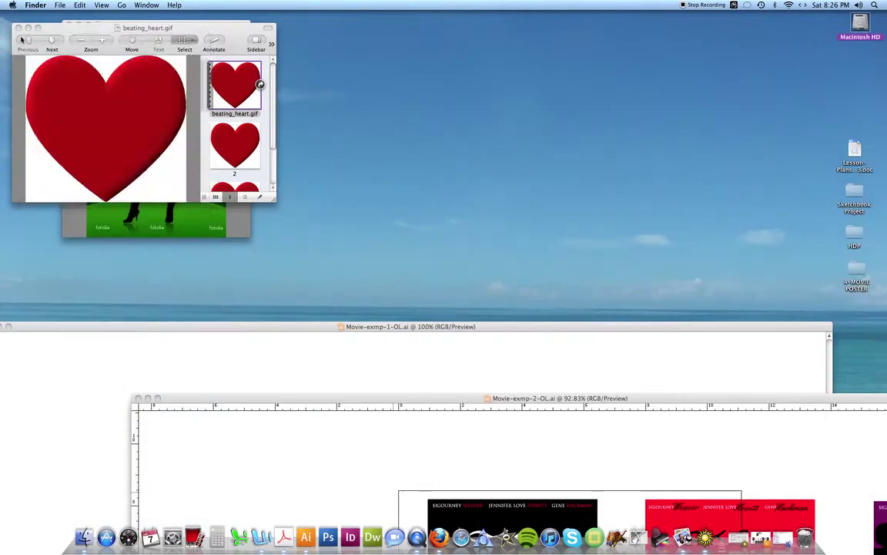
{"action": "left_click", "coordinate": [24, 29]}
{"action": "left_click", "coordinate": [69, 25]}
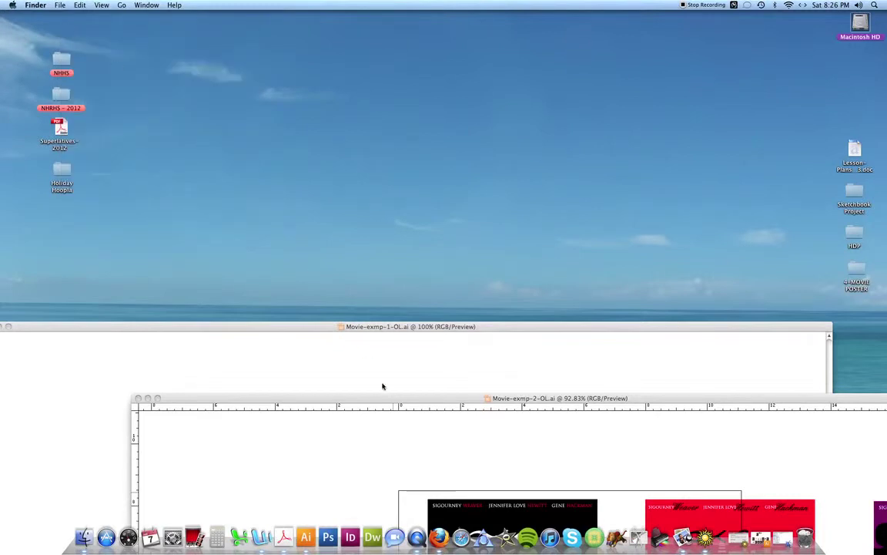
- Switch to Illustrator with Movie-exmp-1-OL.ai in front and position it so all the title lettering variations show
{"action": "left_click_drag", "start_coordinate": [377, 398], "coordinate": [379, 408]}
{"action": "left_click_drag", "start_coordinate": [378, 325], "coordinate": [294, 36]}
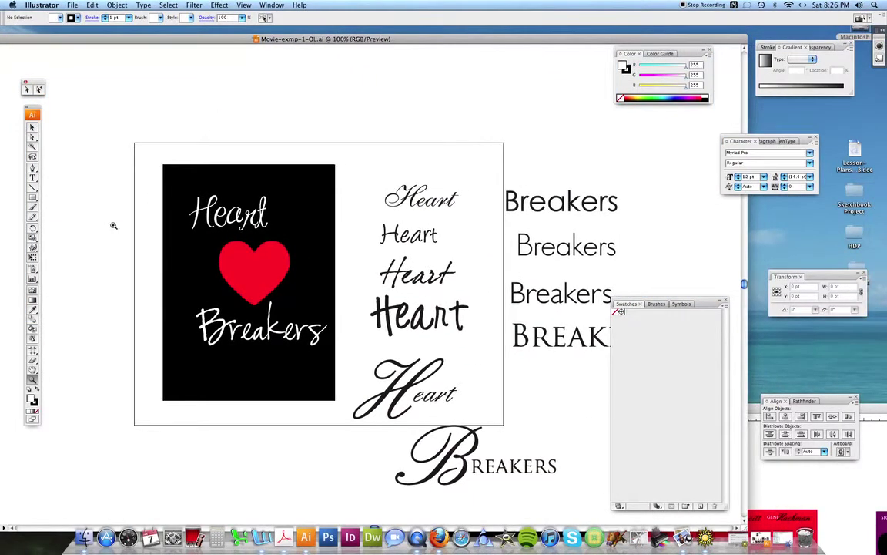
{"action": "key", "text": "v"}
{"action": "left_click_drag", "start_coordinate": [366, 38], "coordinate": [363, 29]}
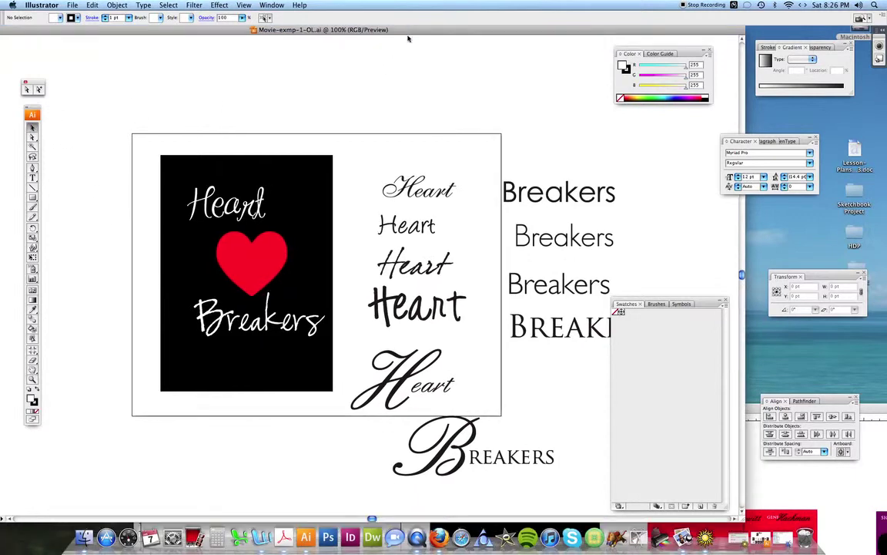
{"action": "left_click", "coordinate": [33, 370]}
{"action": "left_click_drag", "start_coordinate": [320, 389], "coordinate": [233, 362]}
{"action": "left_click", "coordinate": [39, 89]}
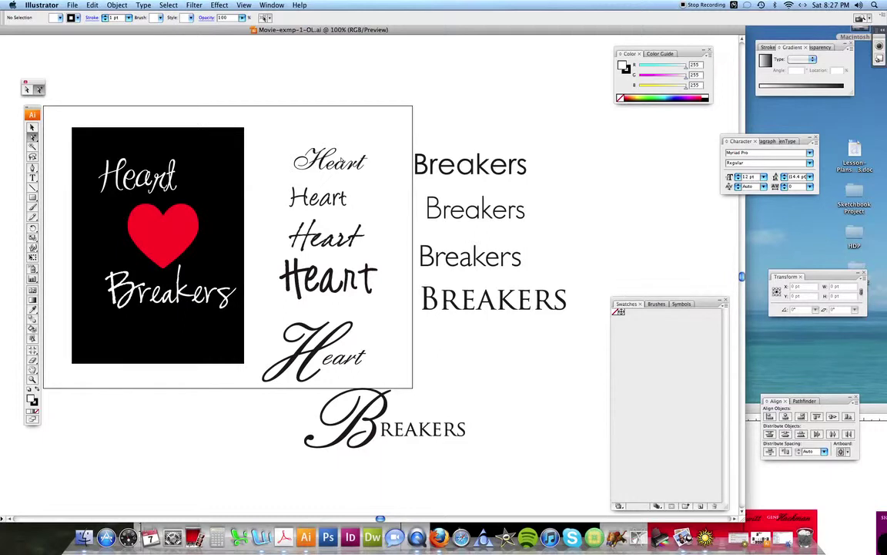
{"action": "left_click", "coordinate": [33, 127]}
- Move the plain Heart and Breakers font variations off the artboard, leaving the versions with large script capitals
{"action": "left_click", "coordinate": [299, 153]}
{"action": "left_click", "coordinate": [346, 179]}
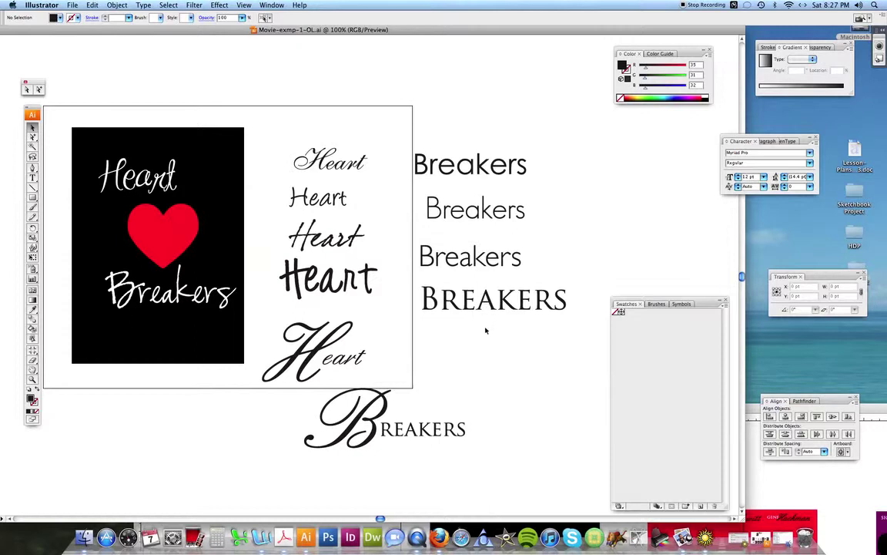
{"action": "left_click_drag", "start_coordinate": [330, 164], "coordinate": [331, 123]}
{"action": "left_click_drag", "start_coordinate": [455, 163], "coordinate": [355, 148]}
{"action": "left_click_drag", "start_coordinate": [341, 199], "coordinate": [321, 185]}
{"action": "left_click_drag", "start_coordinate": [436, 206], "coordinate": [382, 214]}
{"action": "left_click_drag", "start_coordinate": [331, 235], "coordinate": [227, 69]}
{"action": "left_click_drag", "start_coordinate": [339, 124], "coordinate": [338, 85]}
{"action": "left_click_drag", "start_coordinate": [377, 222], "coordinate": [355, 225]}
{"action": "left_click_drag", "start_coordinate": [300, 225], "coordinate": [366, 199]}
{"action": "left_click_drag", "start_coordinate": [270, 117], "coordinate": [511, 284]}
{"action": "left_click_drag", "start_coordinate": [355, 280], "coordinate": [498, 167]}
- Move the Heart and Breakers lettering with large script capitals up together, beside the black poster
{"action": "left_click_drag", "start_coordinate": [312, 295], "coordinate": [421, 452]}
{"action": "left_click_drag", "start_coordinate": [325, 336], "coordinate": [337, 237]}
{"action": "left_click", "coordinate": [341, 190]}
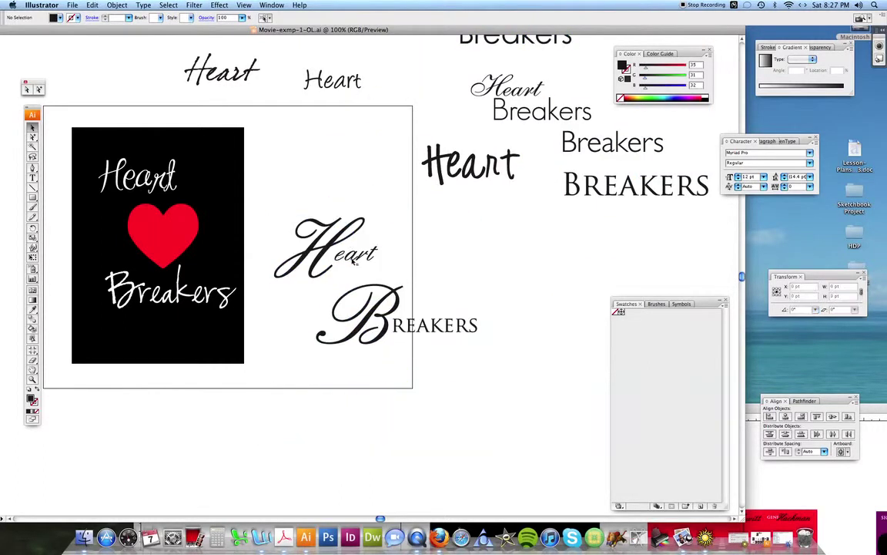
- Enlarge the lowercase "eart" beside the script H and nudge "reakers" closer to the script B
{"action": "left_click", "coordinate": [352, 254]}
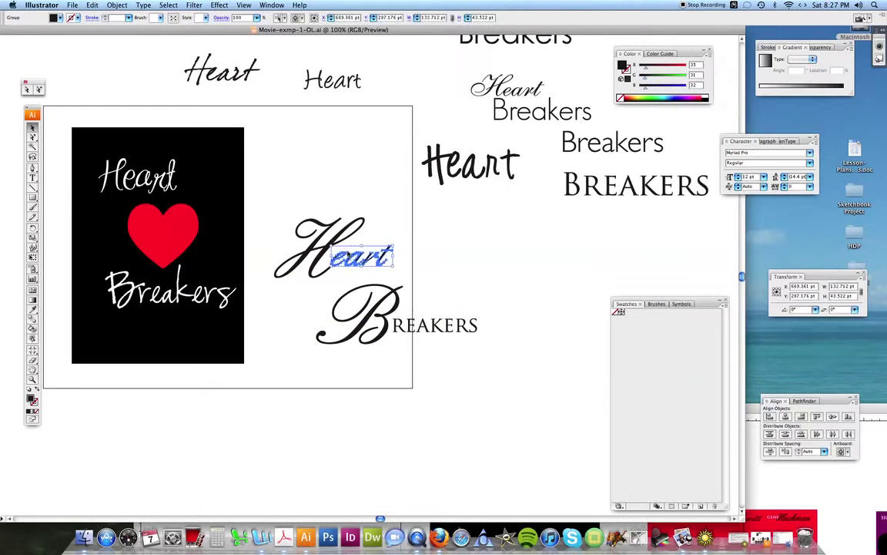
{"action": "left_click", "coordinate": [358, 262]}
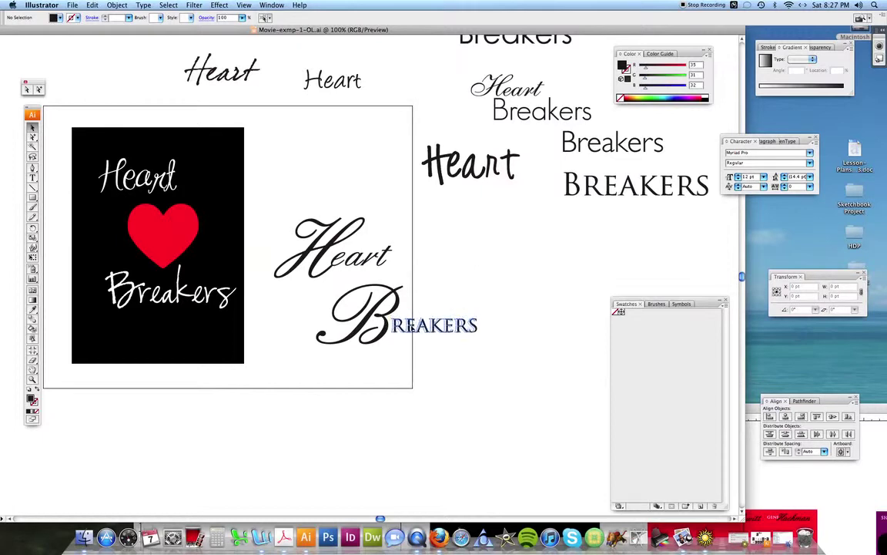
{"action": "left_click", "coordinate": [408, 326]}
{"action": "left_click", "coordinate": [413, 339]}
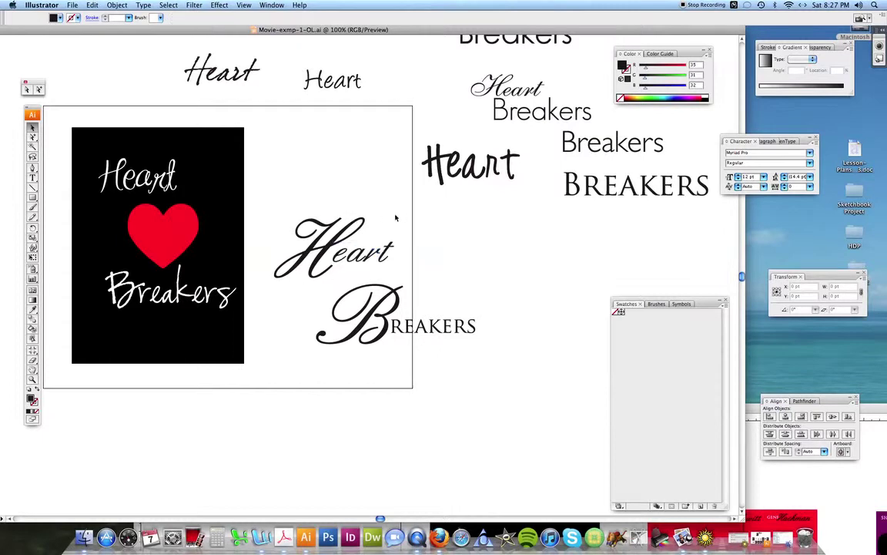
- Move the complete script Heart lettering down and slightly left so it tucks against the large B of Breakers
{"action": "left_click", "coordinate": [284, 240]}
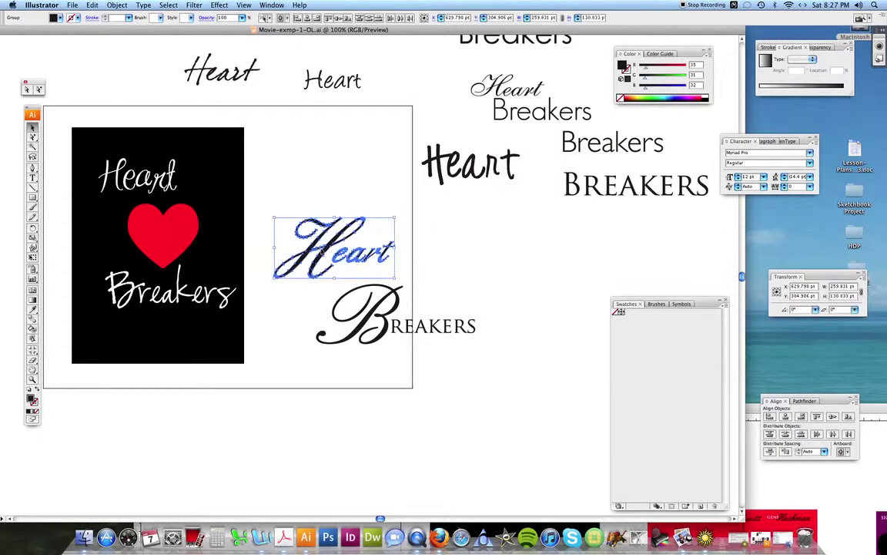
{"action": "left_click", "coordinate": [390, 273]}
{"action": "left_click_drag", "start_coordinate": [329, 249], "coordinate": [321, 265]}
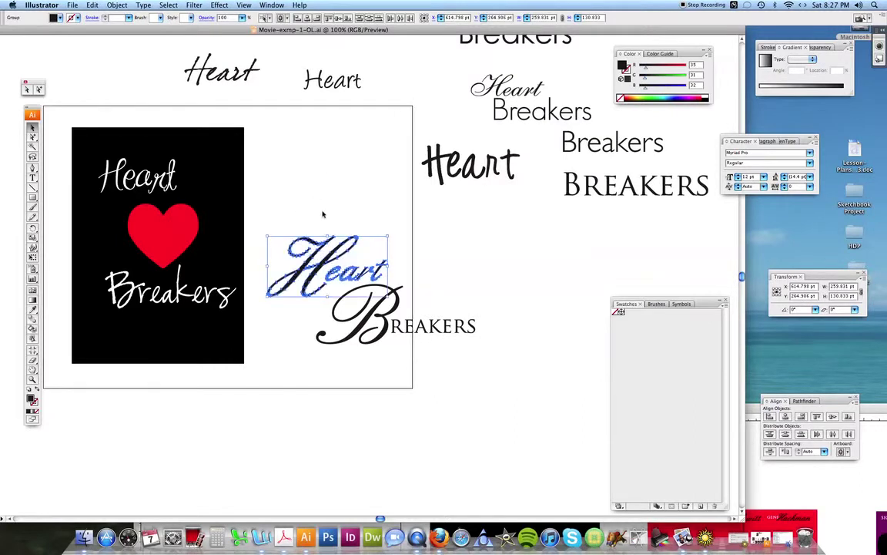
{"action": "left_click", "coordinate": [311, 218]}
- Add the point text "HEART" in 12 pt Myriad Pro on the artboard above the script title
{"action": "key", "text": "super+minus"}
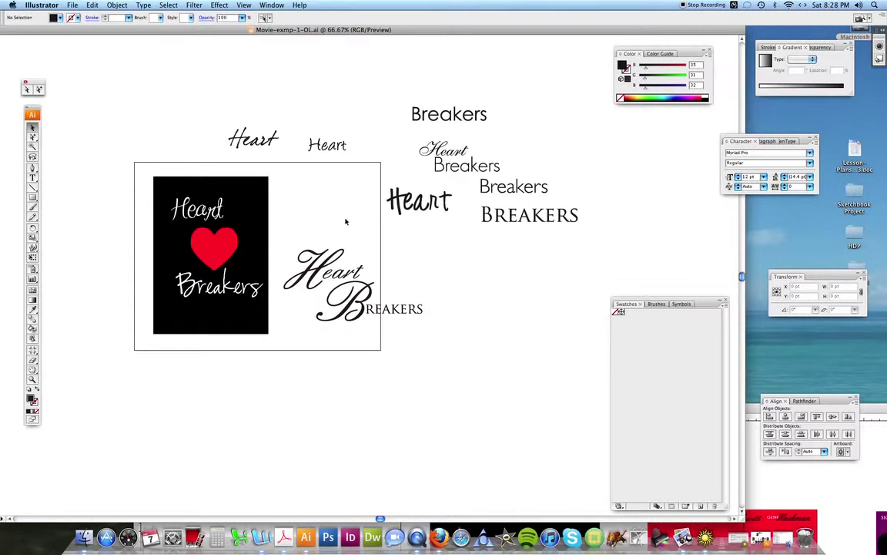
{"action": "left_click", "coordinate": [33, 177]}
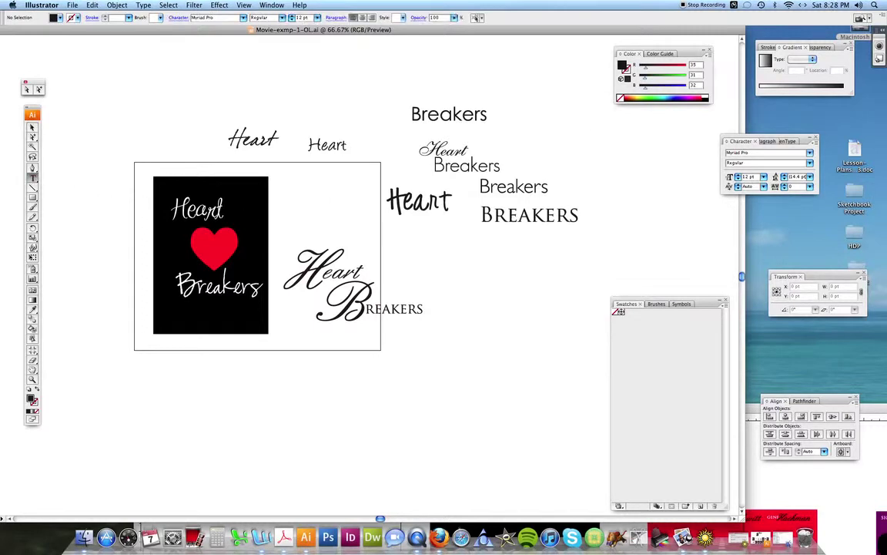
{"action": "left_click", "coordinate": [311, 192]}
{"action": "type", "text": "HEART"}
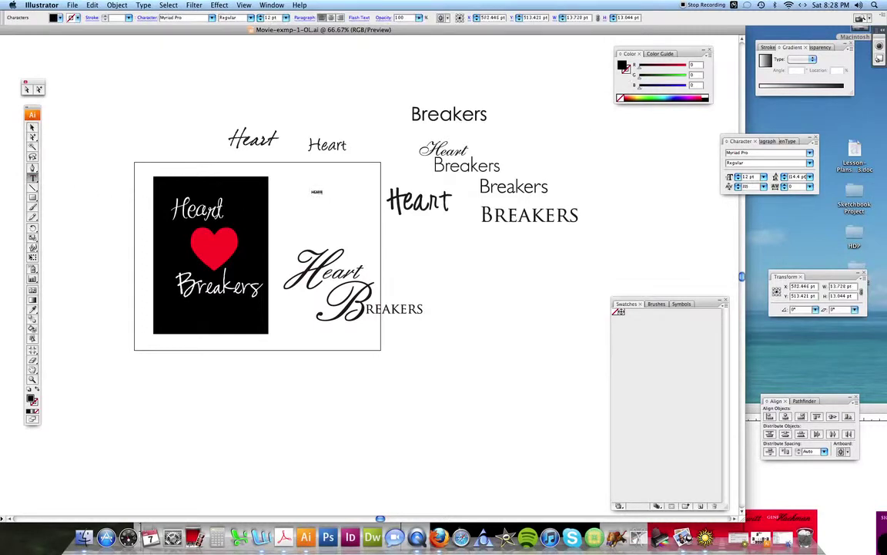
{"action": "left_click", "coordinate": [32, 127]}
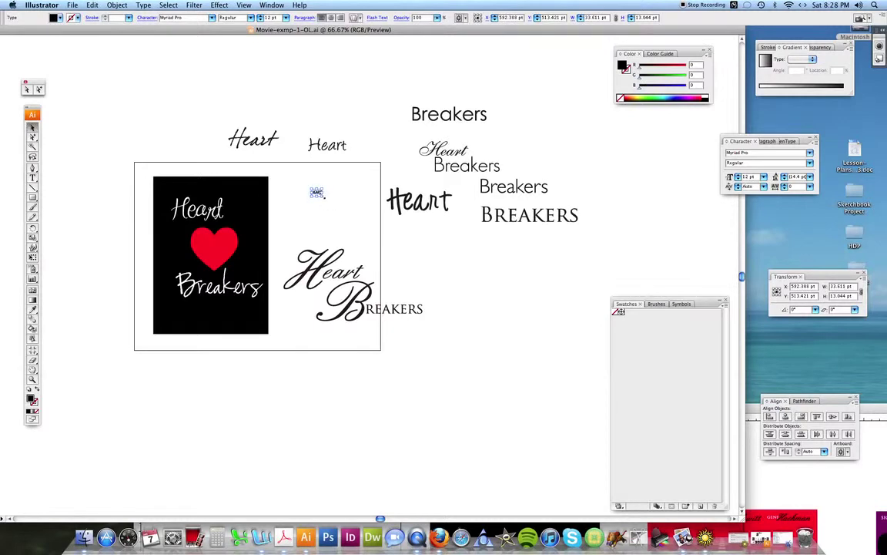
- Enlarge the HEART text above the script title to 57 pt and change its font to Angelina
{"action": "mouse_move", "coordinate": [323, 198]}
{"action": "left_mouse_down"}
{"action": "mouse_move", "coordinate": [364, 219]}
{"action": "mouse_move", "coordinate": [317, 195]}
{"action": "left_mouse_up"}
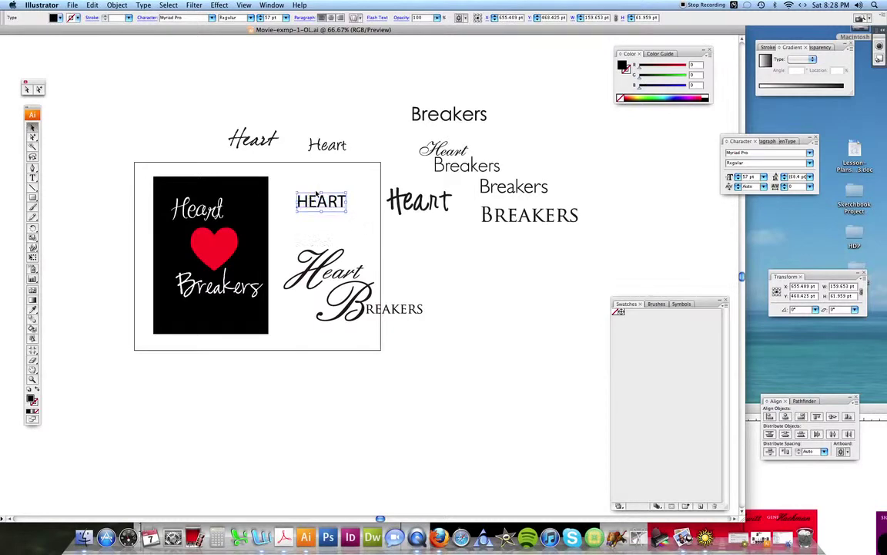
{"action": "left_click", "coordinate": [143, 6]}
{"action": "mouse_move", "coordinate": [132, 17]}
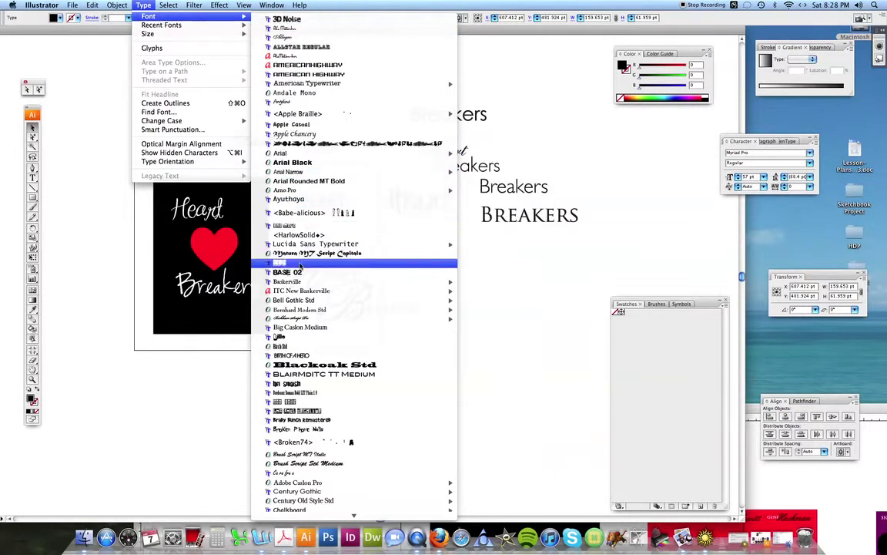
{"action": "mouse_move", "coordinate": [308, 322]}
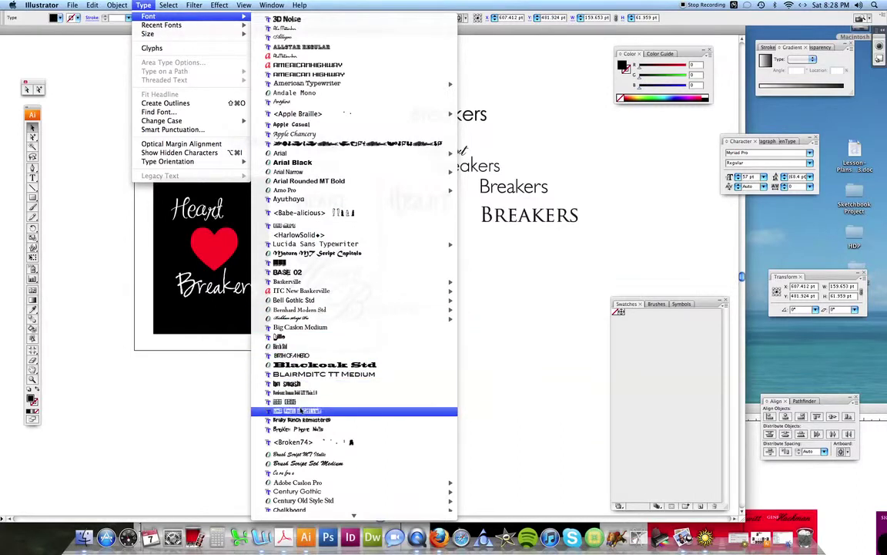
{"action": "left_click", "coordinate": [301, 102]}
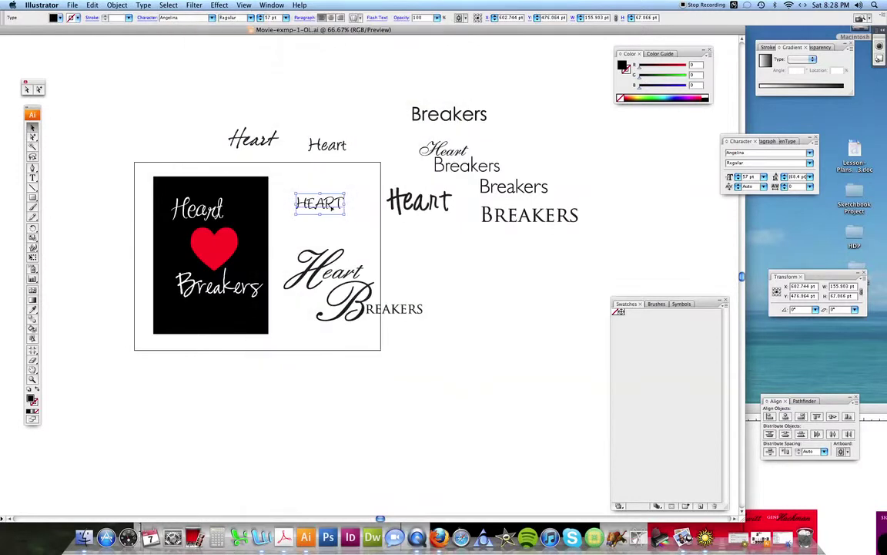
- Duplicate the Angelina HEART, place the copy just above it, and set the copy in Digs My Hart
{"action": "key", "text": "super+c"}
{"action": "key", "text": "super+v"}
{"action": "left_click_drag", "start_coordinate": [326, 274], "coordinate": [330, 184]}
{"action": "left_click", "coordinate": [143, 5]}
{"action": "mouse_move", "coordinate": [148, 16]}
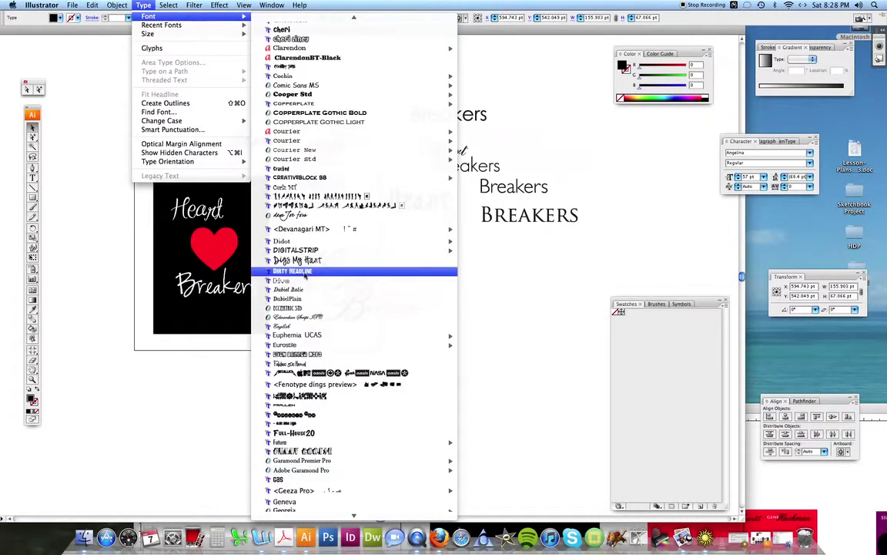
{"action": "left_click", "coordinate": [300, 261]}
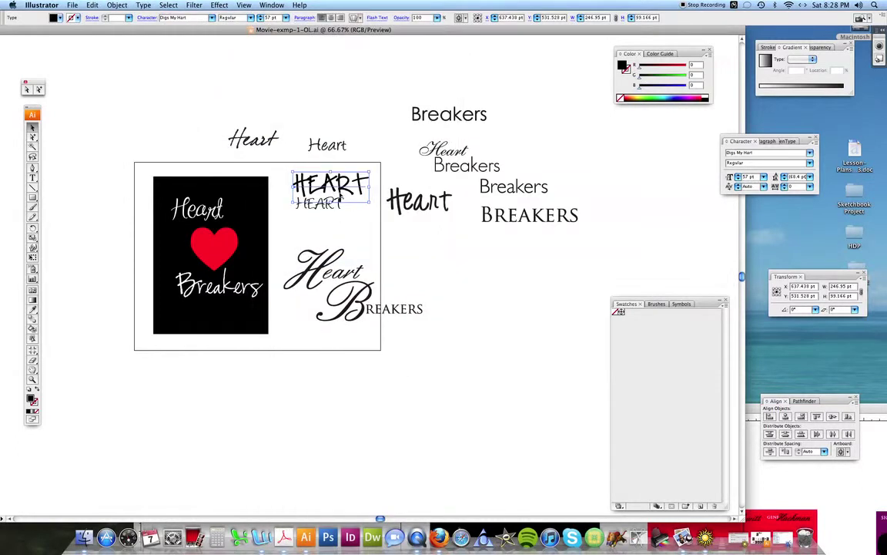
{"action": "mouse_move", "coordinate": [341, 183]}
{"action": "left_mouse_down"}
{"action": "mouse_move", "coordinate": [380, 240]}
{"action": "mouse_move", "coordinate": [336, 226]}
{"action": "mouse_move", "coordinate": [327, 183]}
{"action": "left_mouse_up"}
- Paste two more copies of the Digs My Hart HEART, one below the Angelina version and one beside it across the artboard edge
{"action": "left_click", "coordinate": [388, 225]}
{"action": "key", "text": "super+c"}
{"action": "key", "text": "super+v"}
{"action": "left_click_drag", "start_coordinate": [323, 275], "coordinate": [400, 245]}
{"action": "key", "text": "super+v"}
- Set the HEART copy at the artboard's edge in Brush Script Std Medium and convert it to title case
{"action": "left_click", "coordinate": [143, 6]}
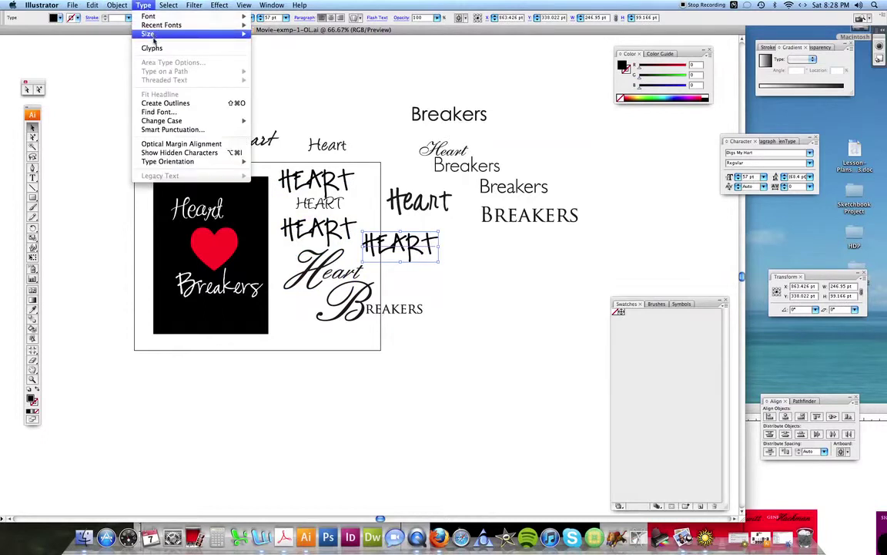
{"action": "mouse_move", "coordinate": [154, 16]}
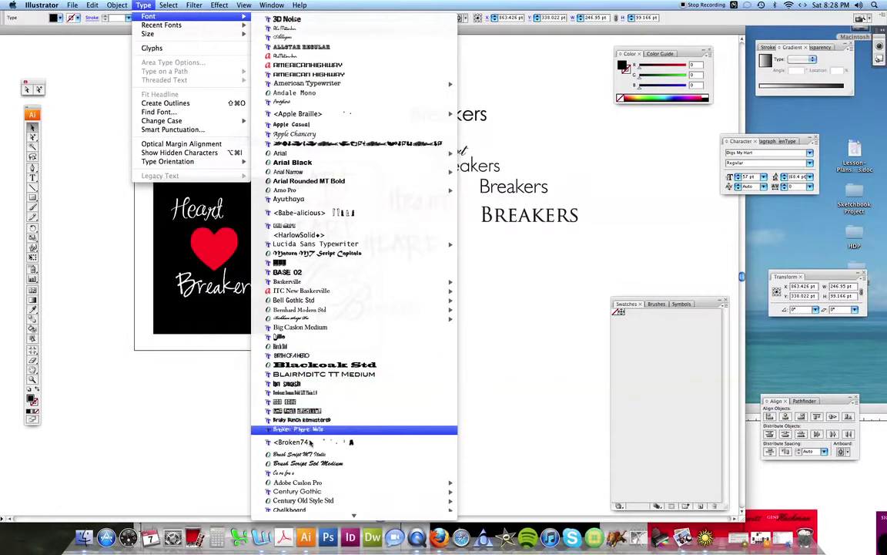
{"action": "left_click", "coordinate": [316, 463]}
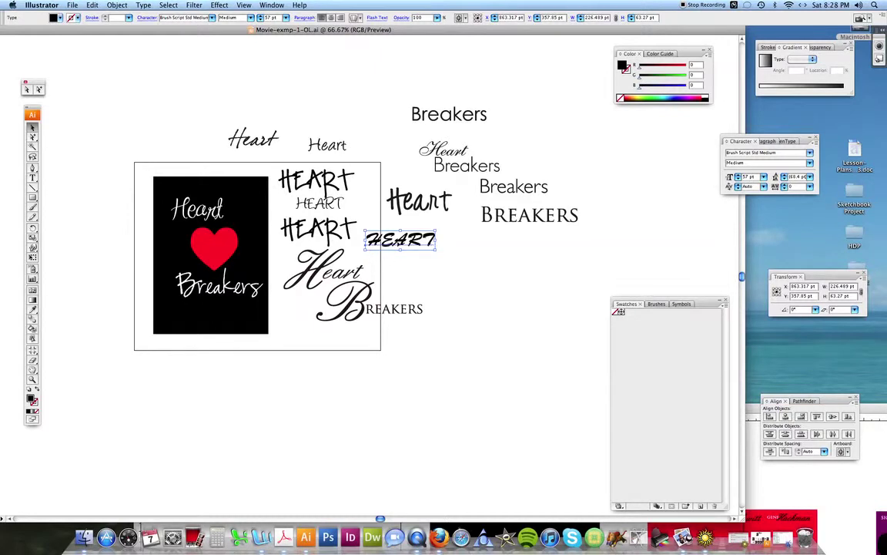
{"action": "left_click_drag", "start_coordinate": [401, 247], "coordinate": [398, 251]}
{"action": "left_click", "coordinate": [143, 5]}
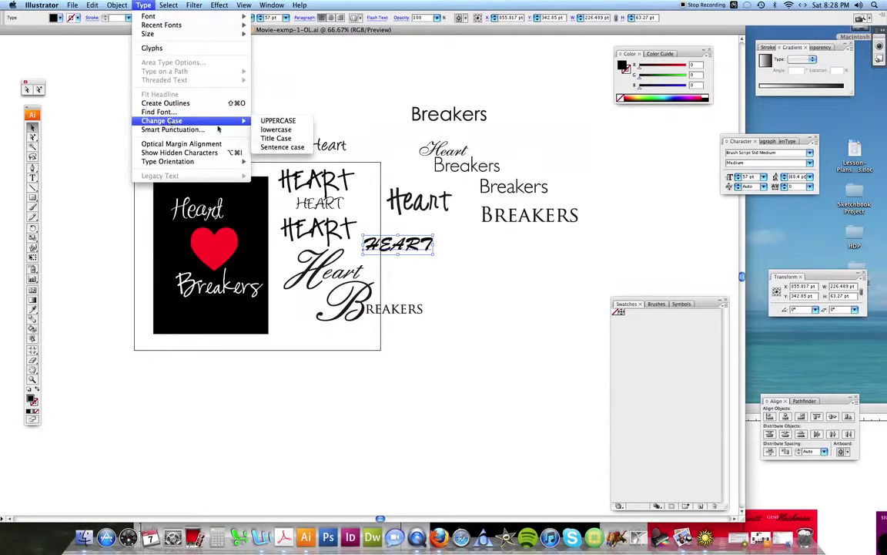
{"action": "mouse_move", "coordinate": [231, 121]}
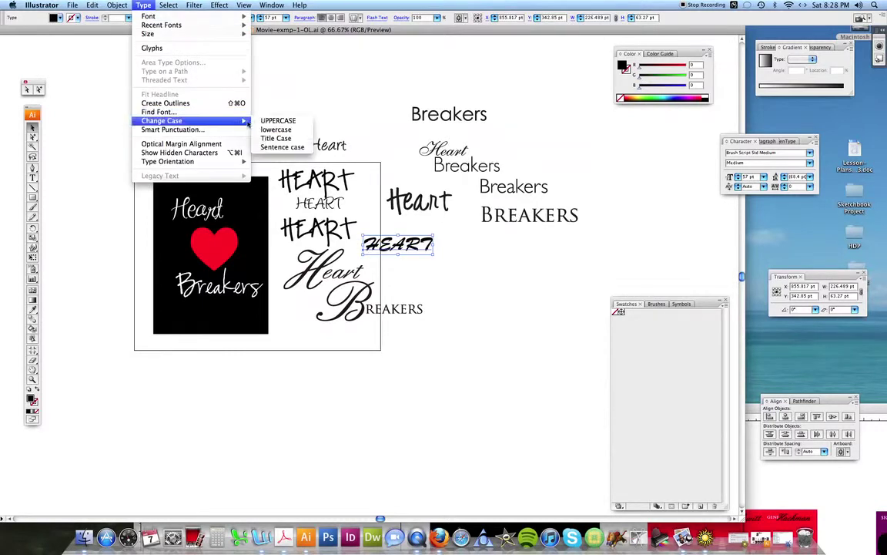
{"action": "left_click", "coordinate": [282, 140]}
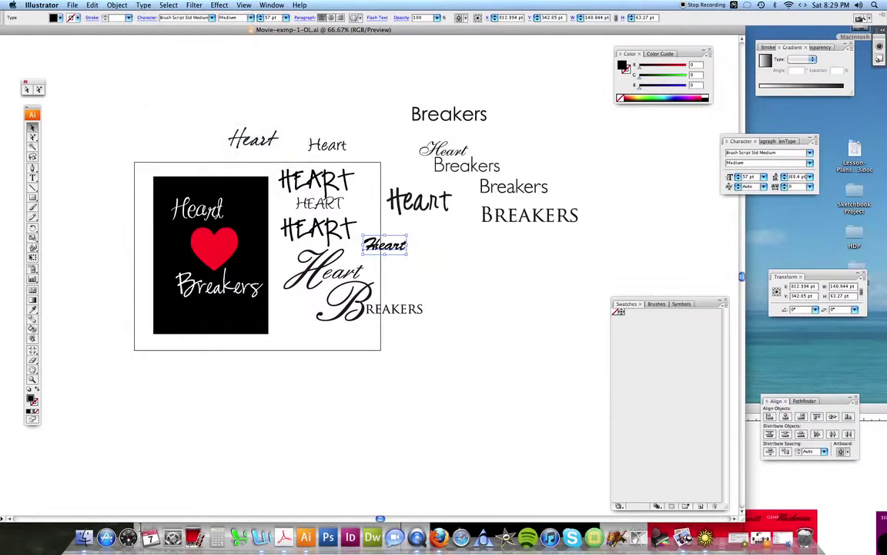
{"action": "left_click_drag", "start_coordinate": [386, 252], "coordinate": [385, 242]}
- Convert the lower Digs My Hart HEART to title case and move it beneath the Brush Script version
{"action": "left_click", "coordinate": [318, 229]}
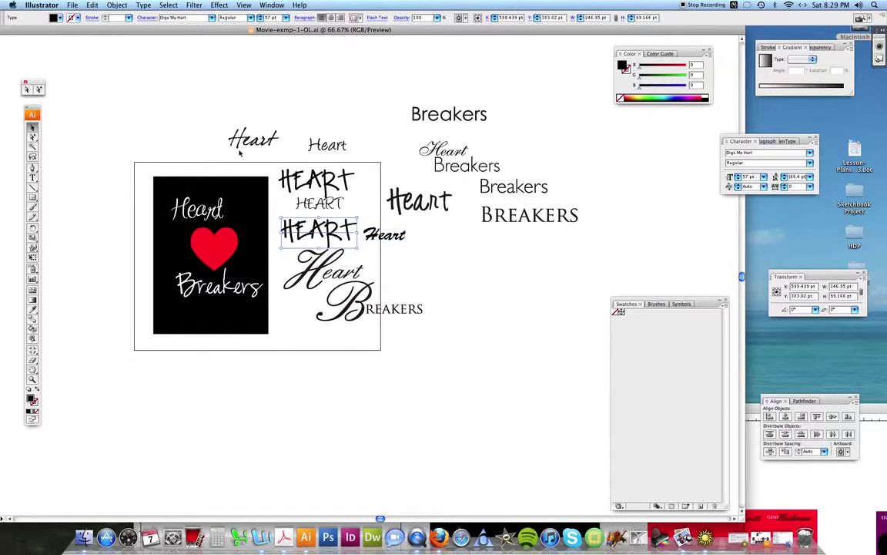
{"action": "left_click", "coordinate": [144, 5]}
{"action": "mouse_move", "coordinate": [168, 123]}
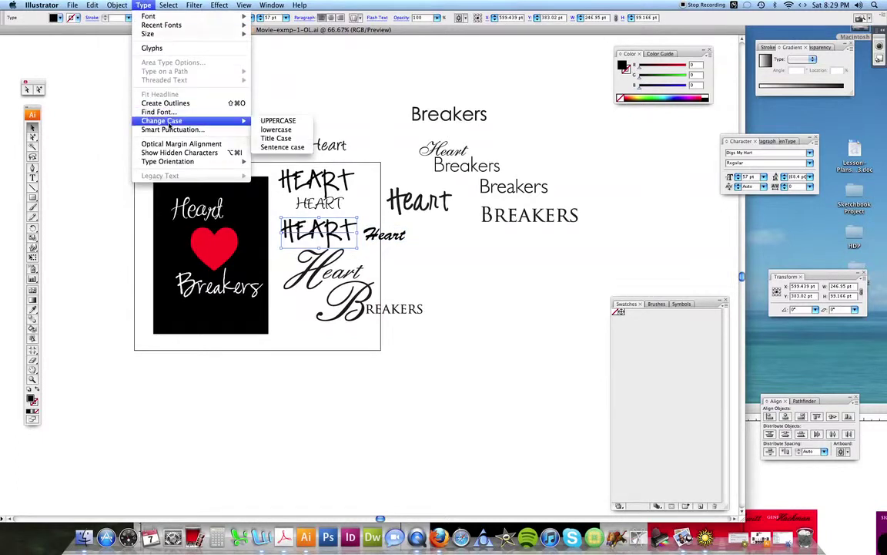
{"action": "left_click", "coordinate": [277, 139]}
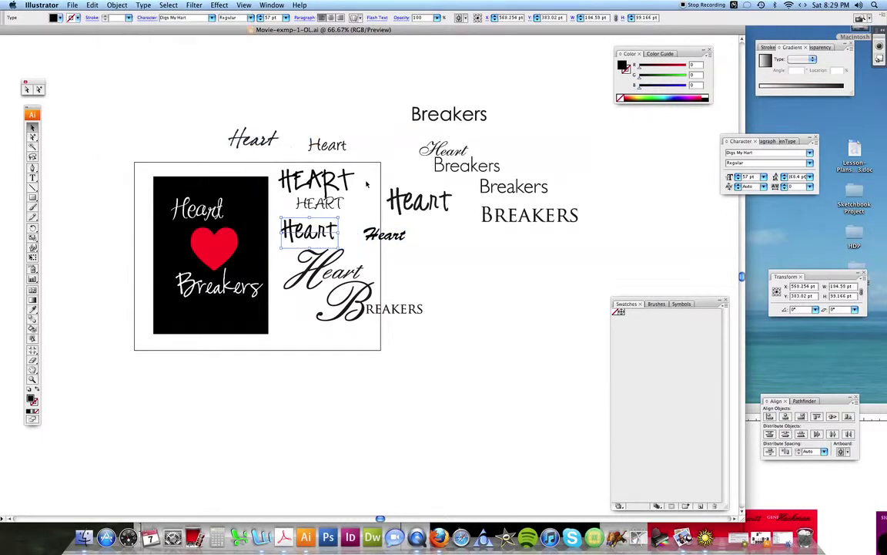
{"action": "left_click", "coordinate": [278, 158]}
{"action": "left_click_drag", "start_coordinate": [314, 233], "coordinate": [397, 267]}
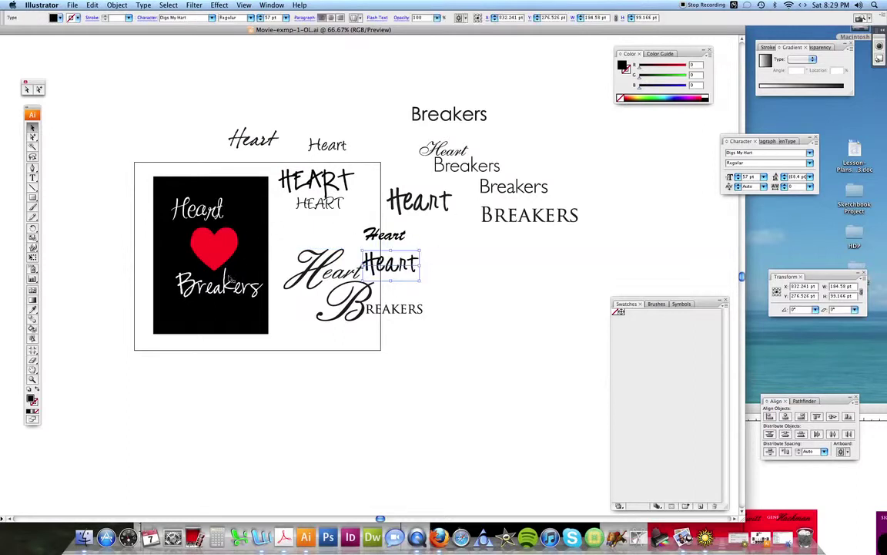
- Switch to the Movie-exmp-2-OL.ai document and zoom in on its black broken-heart poster
{"action": "left_click_drag", "start_coordinate": [510, 25], "coordinate": [148, 206]}
{"action": "left_click_drag", "start_coordinate": [506, 408], "coordinate": [284, 61]}
{"action": "left_click_drag", "start_coordinate": [421, 58], "coordinate": [443, 58]}
{"action": "left_click_drag", "start_coordinate": [303, 55], "coordinate": [295, 45]}
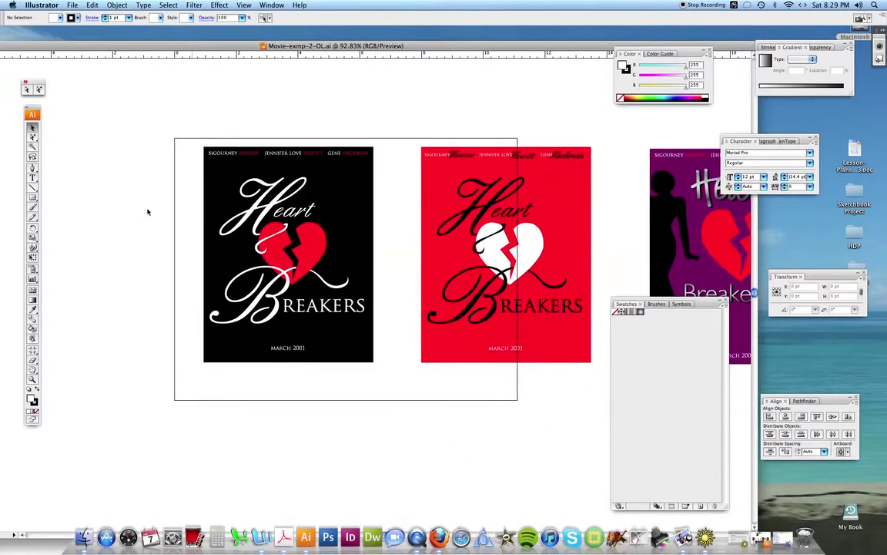
{"action": "left_click", "coordinate": [33, 379]}
{"action": "left_click_drag", "start_coordinate": [166, 124], "coordinate": [405, 408]}
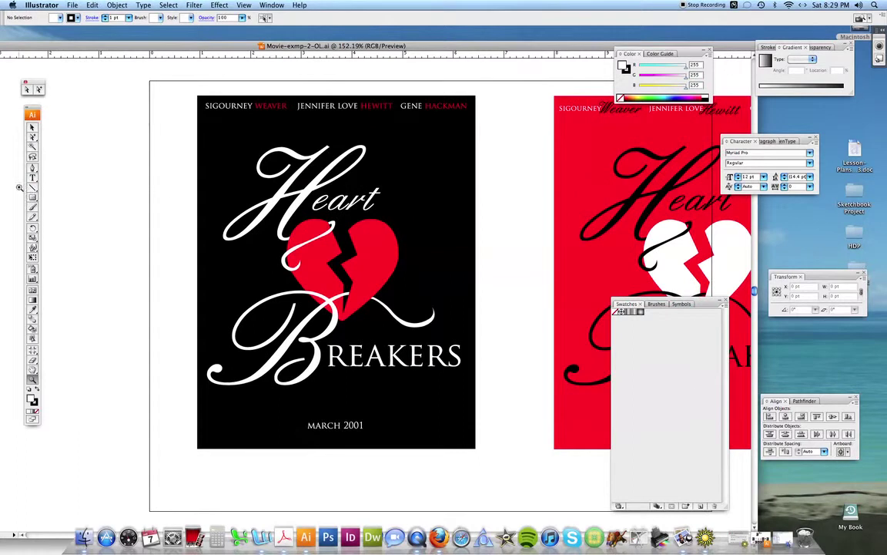
{"action": "left_click", "coordinate": [32, 128]}
{"action": "left_click_drag", "start_coordinate": [354, 46], "coordinate": [322, 46]}
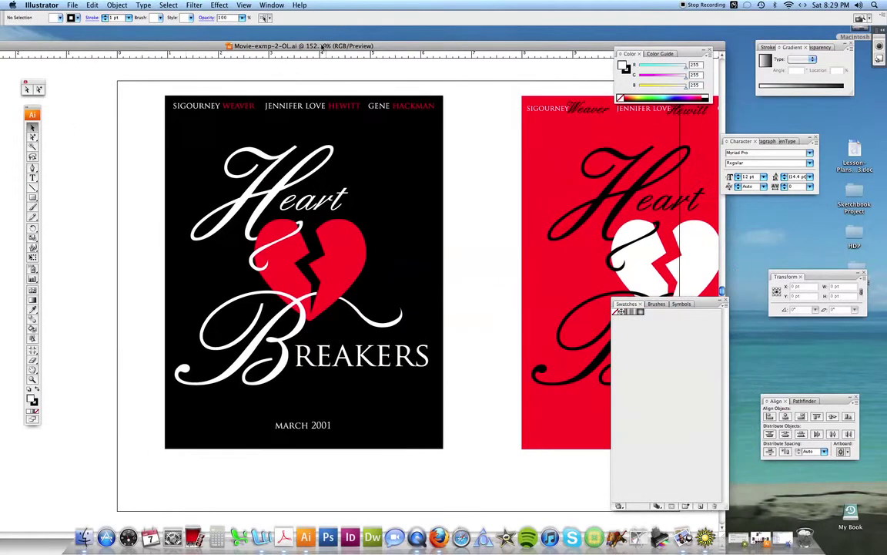
- Examine the separate pieces of the black poster by selecting the broken heart, the script H and B, and their detached flourishes
{"action": "left_click", "coordinate": [290, 269]}
{"action": "left_click", "coordinate": [329, 246]}
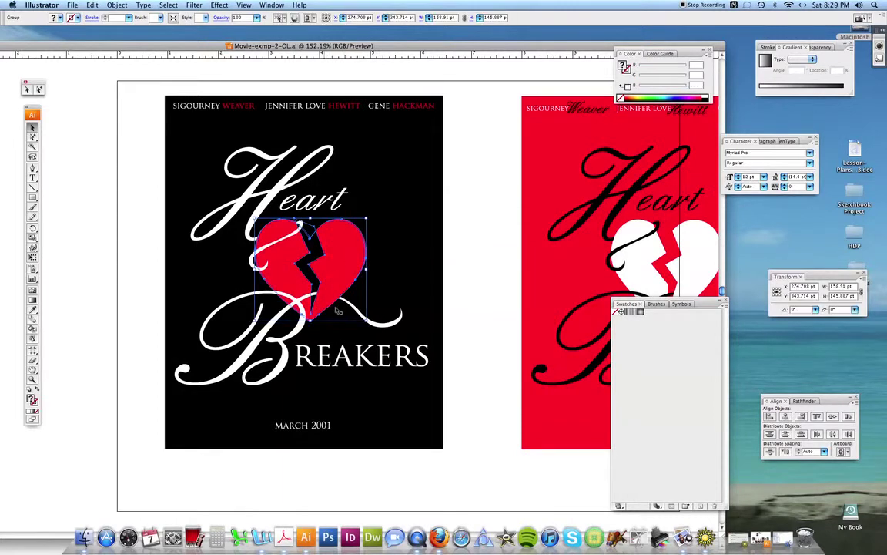
{"action": "left_click", "coordinate": [485, 233]}
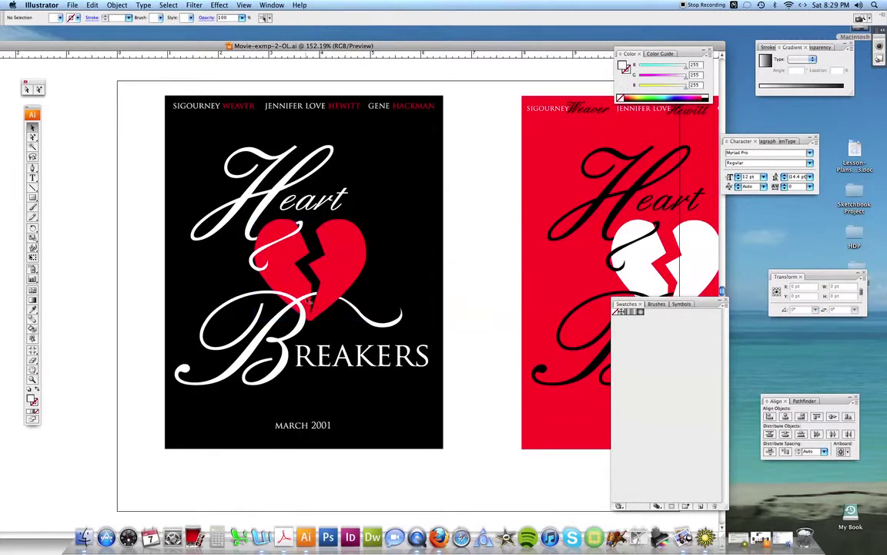
{"action": "left_click", "coordinate": [257, 215]}
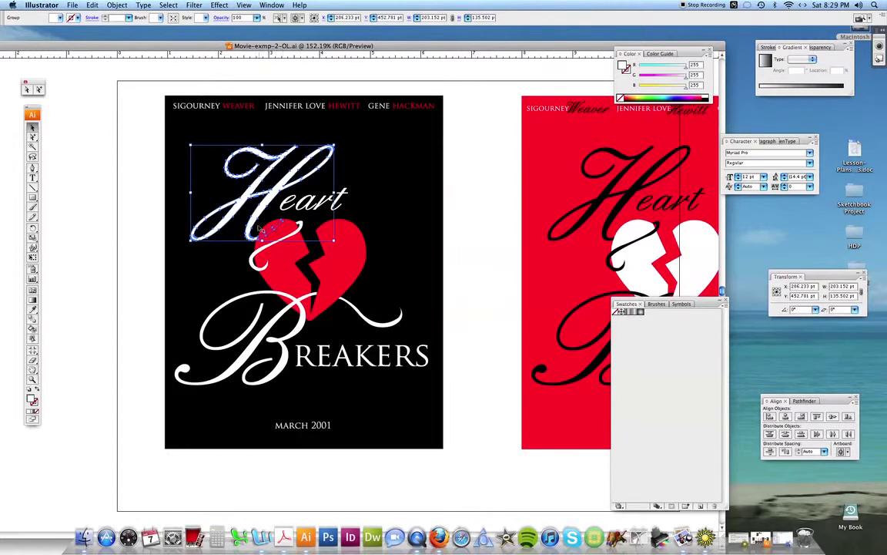
{"action": "left_click", "coordinate": [277, 224]}
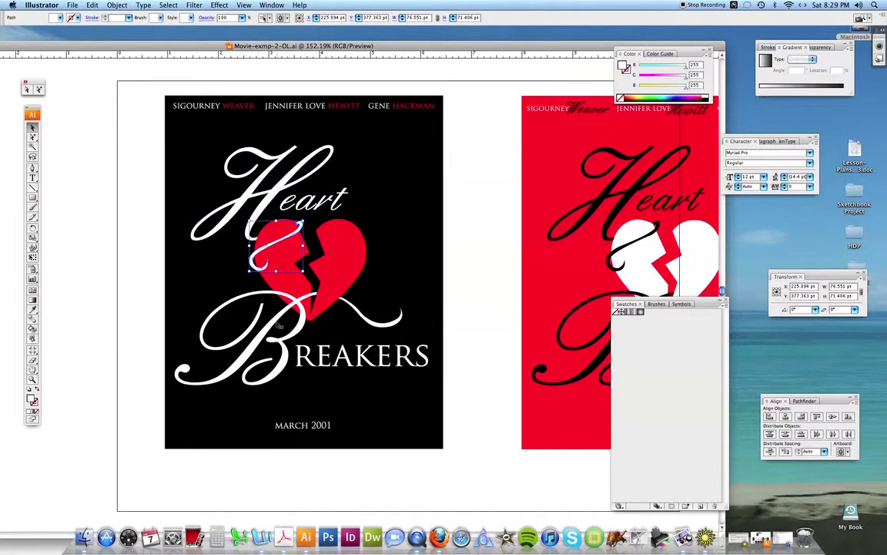
{"action": "left_click", "coordinate": [252, 293]}
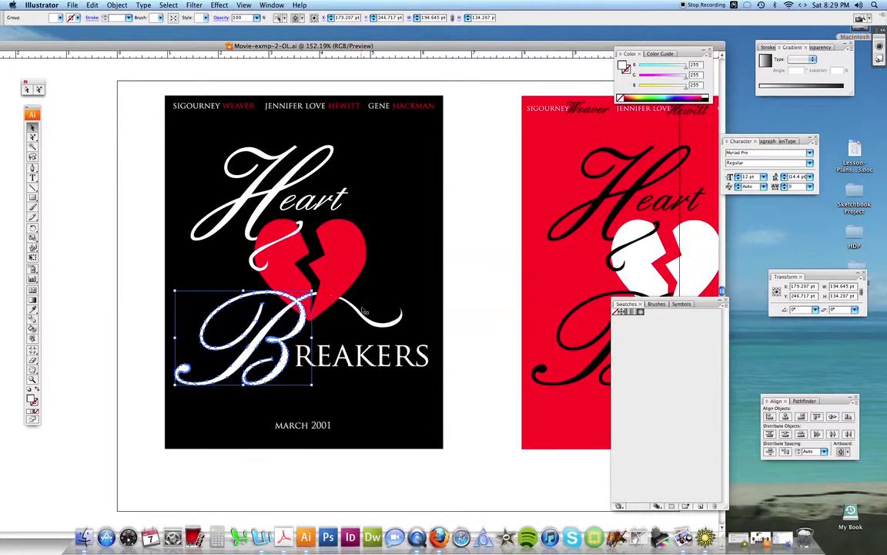
{"action": "left_click", "coordinate": [331, 291]}
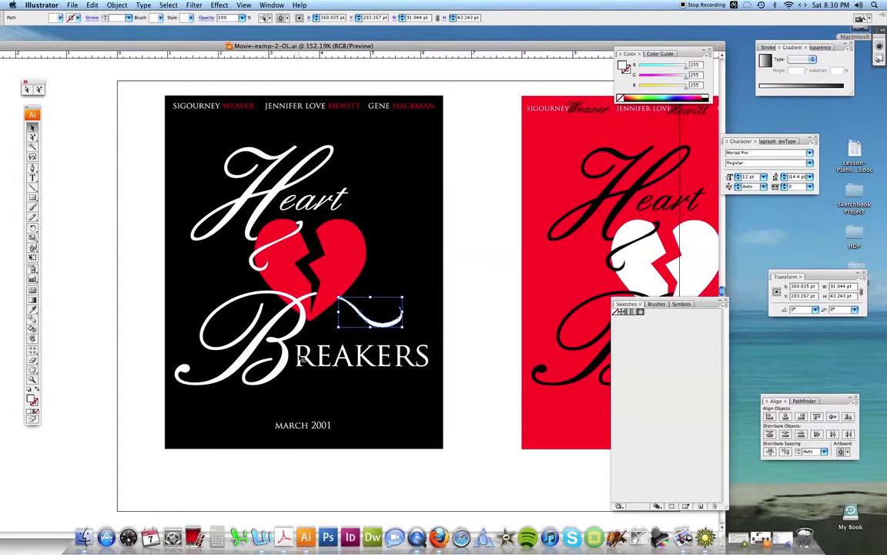
- Inspect the red poster variation and the purple poster with the two silhouettes
{"action": "left_click", "coordinate": [33, 372]}
{"action": "left_click_drag", "start_coordinate": [468, 352], "coordinate": [285, 356]}
{"action": "left_click_drag", "start_coordinate": [393, 334], "coordinate": [359, 341]}
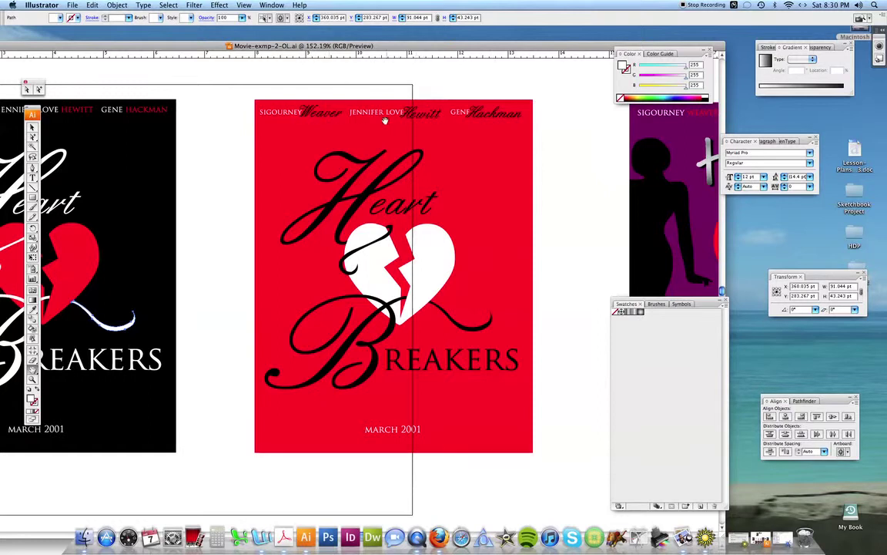
{"action": "mouse_move", "coordinate": [510, 330]}
{"action": "left_mouse_down"}
{"action": "mouse_move", "coordinate": [339, 341]}
{"action": "mouse_move", "coordinate": [225, 332]}
{"action": "left_mouse_up"}
{"action": "left_click_drag", "start_coordinate": [462, 317], "coordinate": [315, 306]}
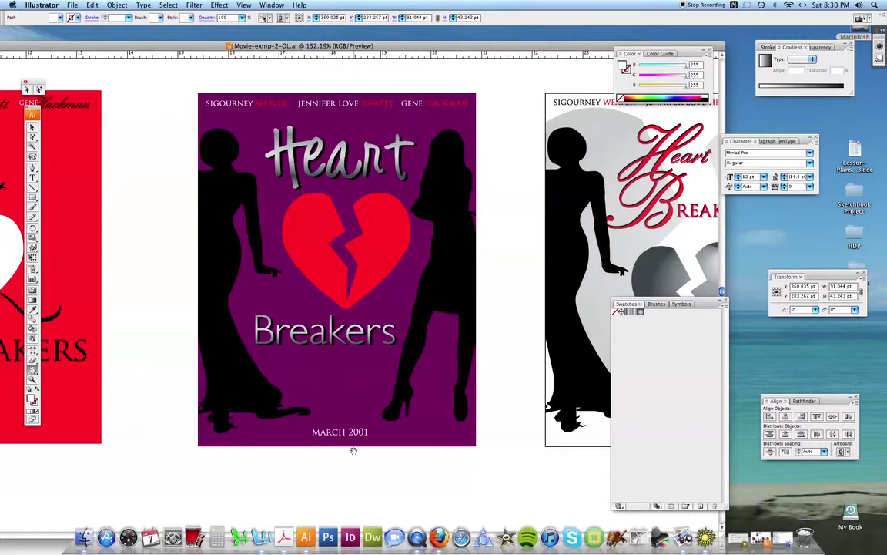
- Try moving the gradient Heart lettering up off its shadow on the purple poster, undo the move, and select the gradient Breakers lettering
{"action": "left_click", "coordinate": [38, 90]}
{"action": "left_click", "coordinate": [311, 156]}
{"action": "left_click", "coordinate": [311, 155]}
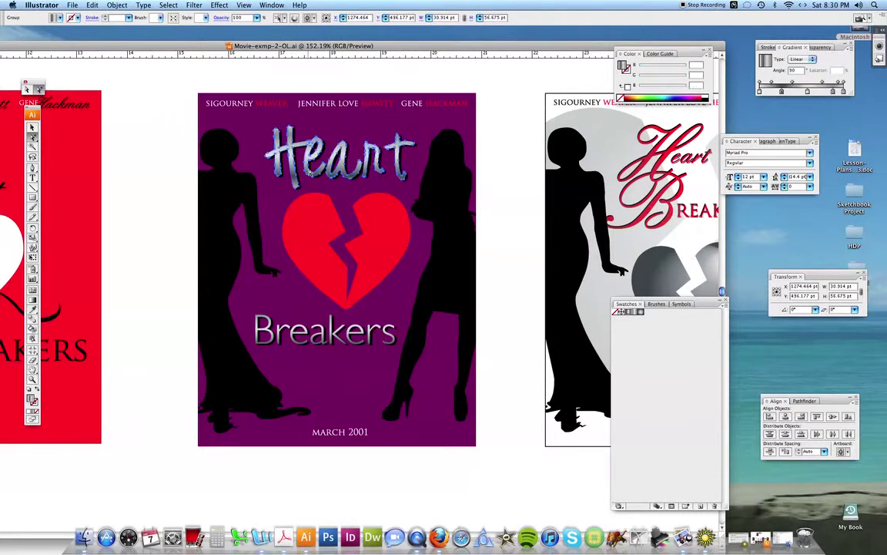
{"action": "left_click_drag", "start_coordinate": [311, 155], "coordinate": [305, 139]}
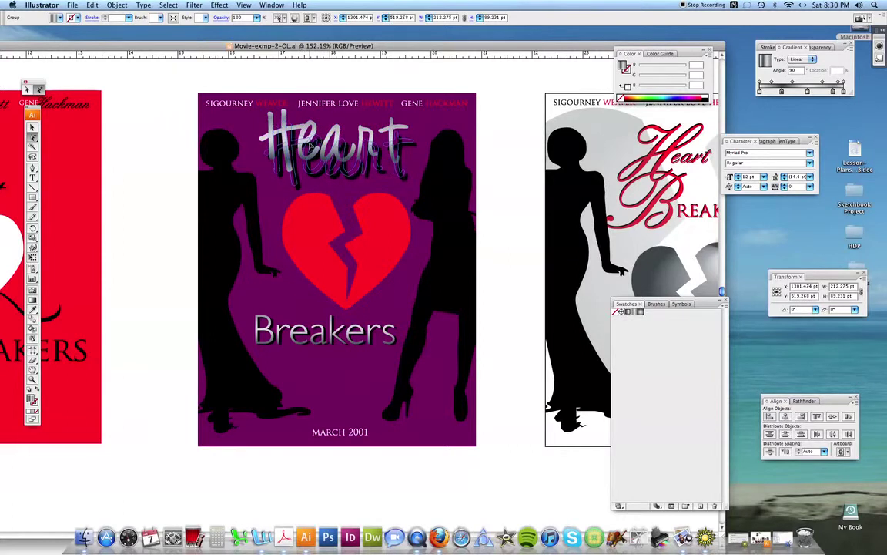
{"action": "key", "text": "super+z"}
{"action": "left_click", "coordinate": [313, 329]}
{"action": "mouse_move", "coordinate": [322, 337]}
{"action": "left_mouse_down"}
{"action": "mouse_move", "coordinate": [322, 319]}
{"action": "mouse_move", "coordinate": [323, 332]}
{"action": "left_mouse_up"}
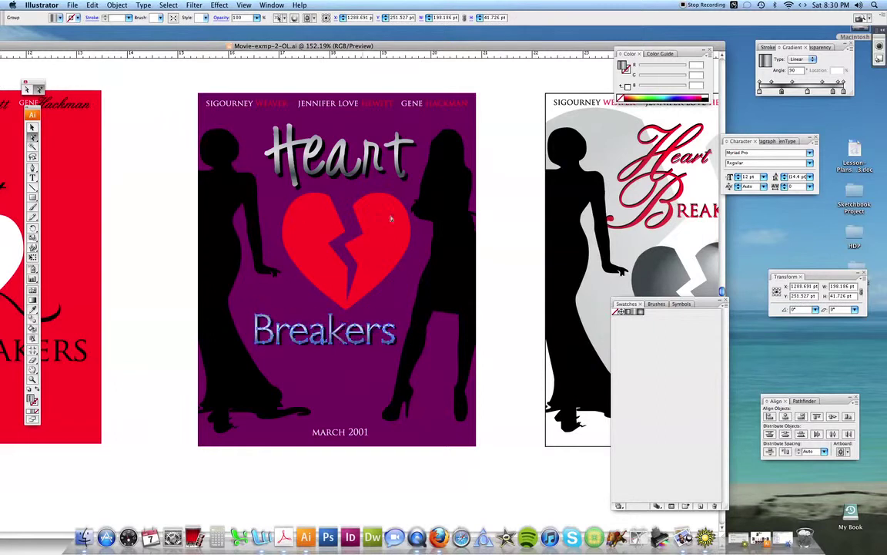
- Examine the white silhouette poster and its large pale broken heart in the background
{"action": "left_click", "coordinate": [33, 370]}
{"action": "left_click_drag", "start_coordinate": [479, 328], "coordinate": [131, 315]}
{"action": "left_click", "coordinate": [39, 89]}
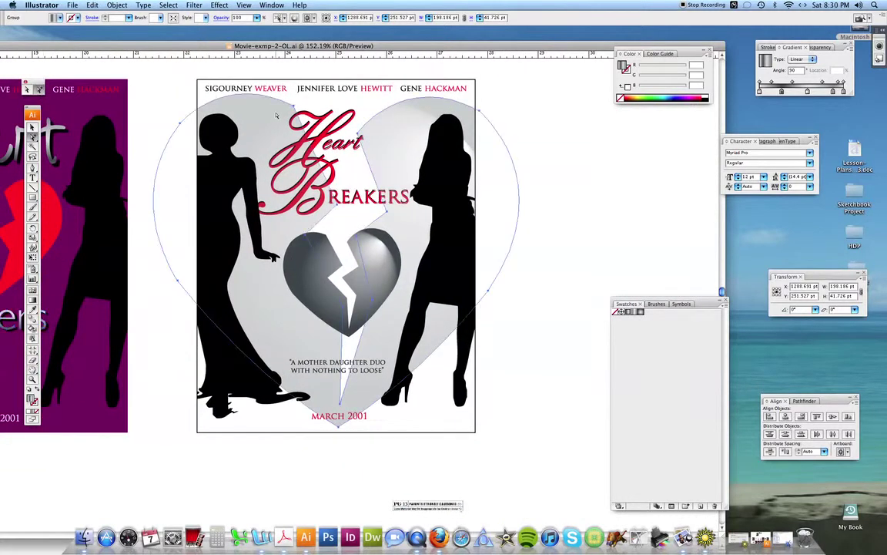
{"action": "left_click", "coordinate": [254, 109]}
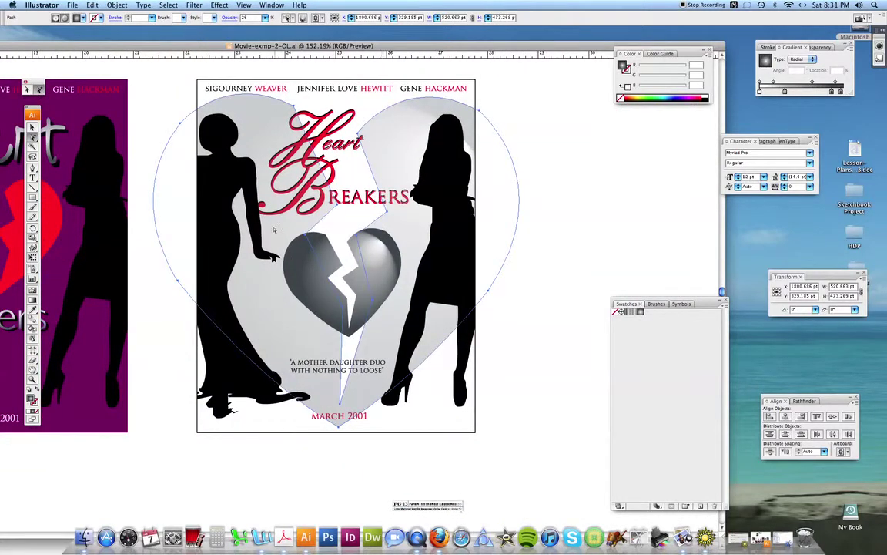
{"action": "left_click", "coordinate": [510, 93]}
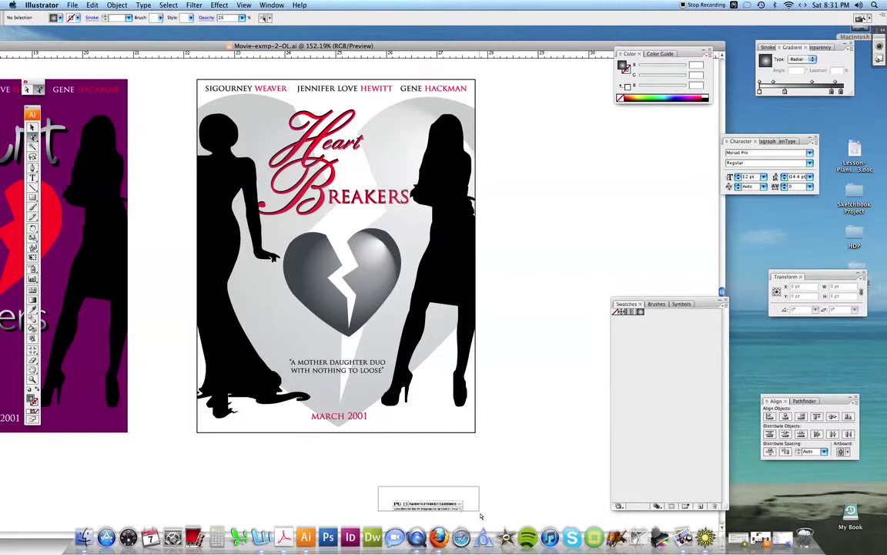
- Move the PG-13 rating block onto the white poster's lower right corner, beside the release date
{"action": "left_click_drag", "start_coordinate": [433, 507], "coordinate": [426, 420]}
{"action": "left_click", "coordinate": [444, 474]}
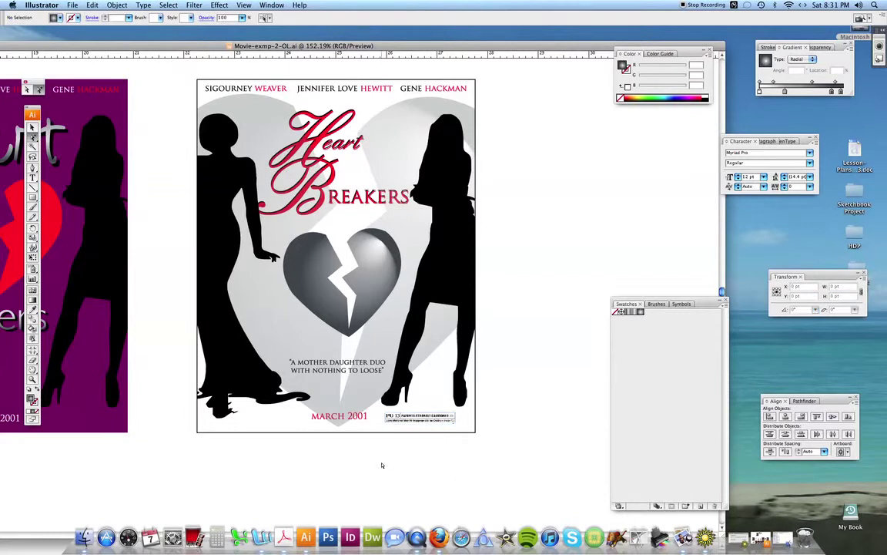
{"action": "key", "text": "super+minus"}
{"action": "key", "text": "super+minus"}
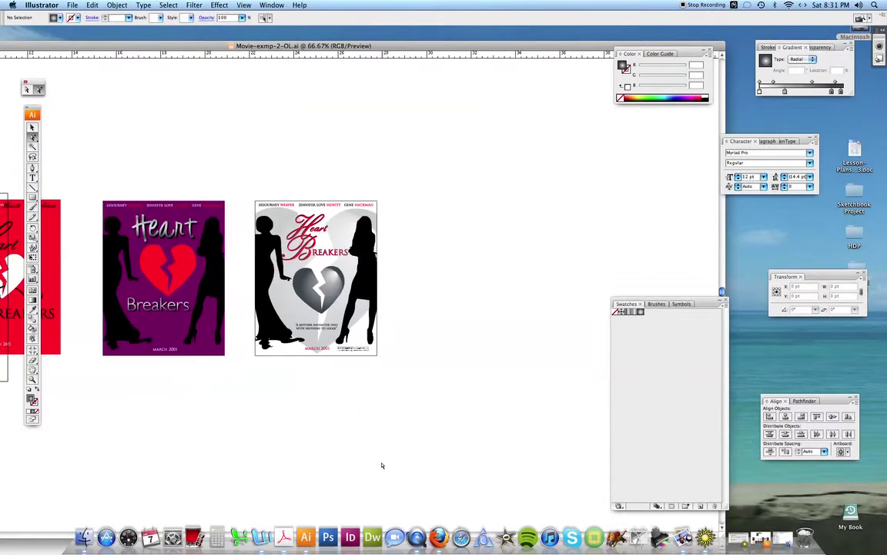
- Compare the black, red, purple and white HeartBreakers posters side by side, shifting the document window clear of the floating panels
{"action": "left_click", "coordinate": [33, 370]}
{"action": "left_click_drag", "start_coordinate": [143, 390], "coordinate": [378, 355]}
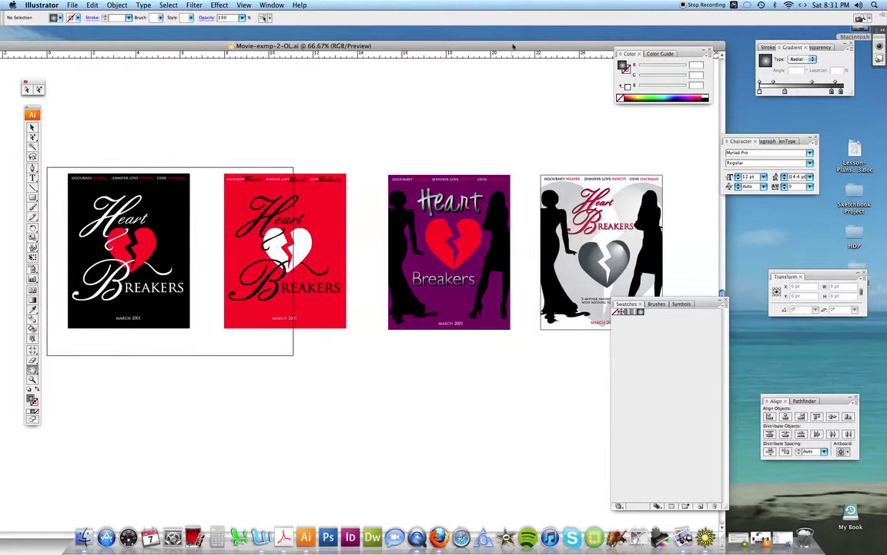
{"action": "left_click_drag", "start_coordinate": [520, 47], "coordinate": [431, 50]}
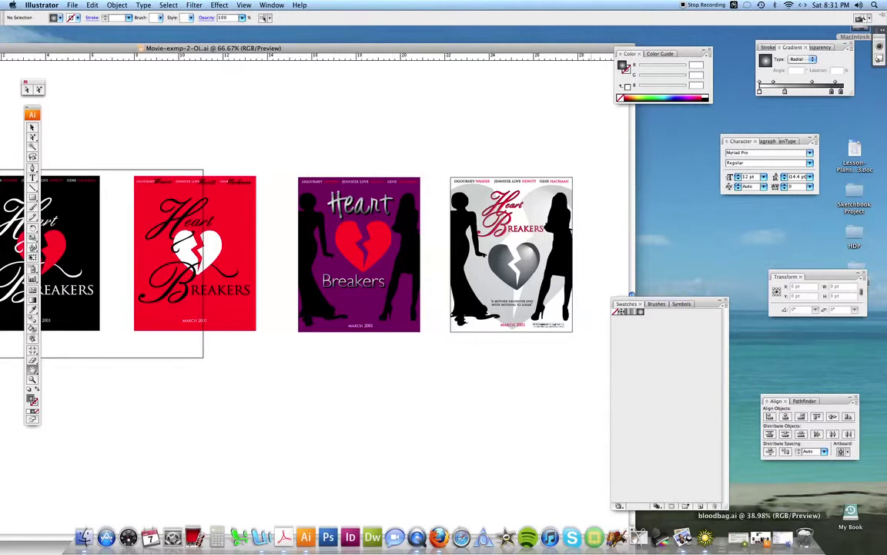
- Restore the minimized bloodbag.ai document and survey its grid of Daybreakers poster variations
{"action": "left_click", "coordinate": [759, 537]}
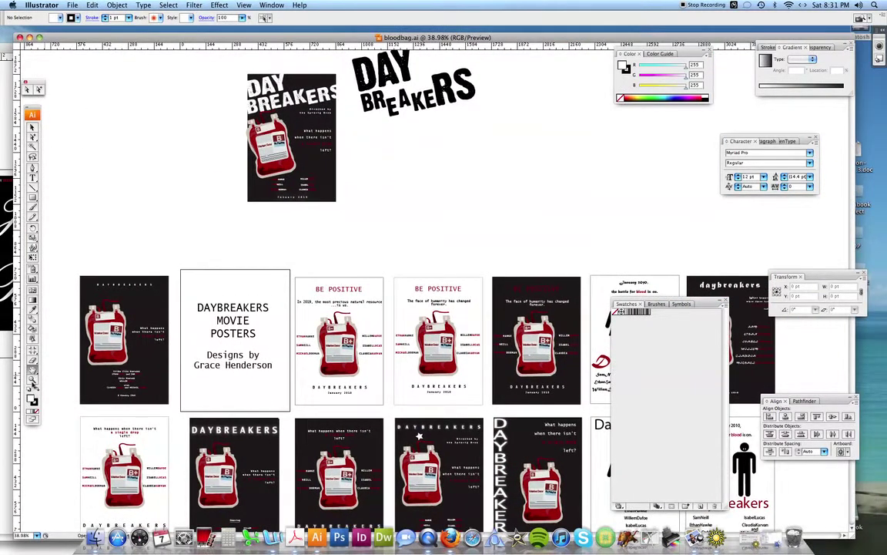
{"action": "left_click", "coordinate": [32, 381]}
{"action": "left_click_drag", "start_coordinate": [266, 355], "coordinate": [221, 293]}
{"action": "key", "text": "super+minus"}
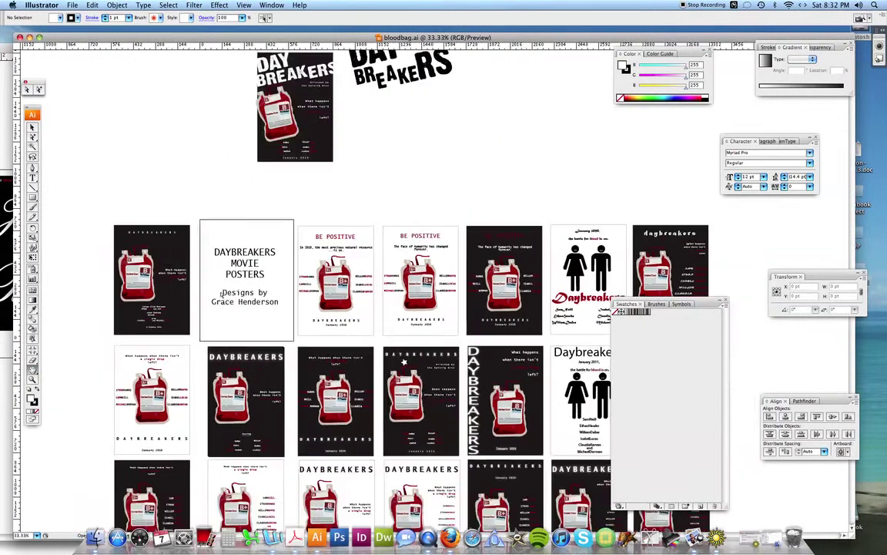
{"action": "scroll", "coordinate": [387, 365], "scroll_direction": "down", "scroll_amount": 5}
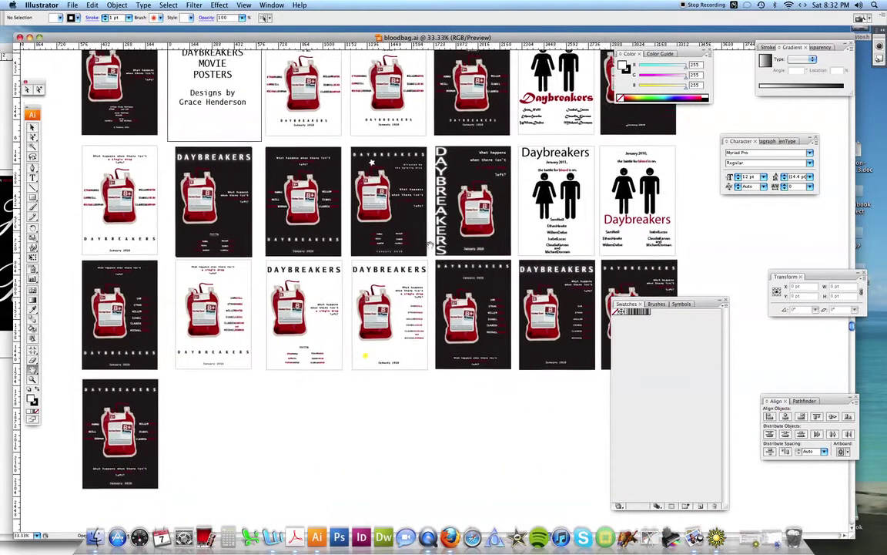
{"action": "left_click_drag", "start_coordinate": [467, 269], "coordinate": [334, 344]}
{"action": "left_click_drag", "start_coordinate": [346, 285], "coordinate": [298, 313]}
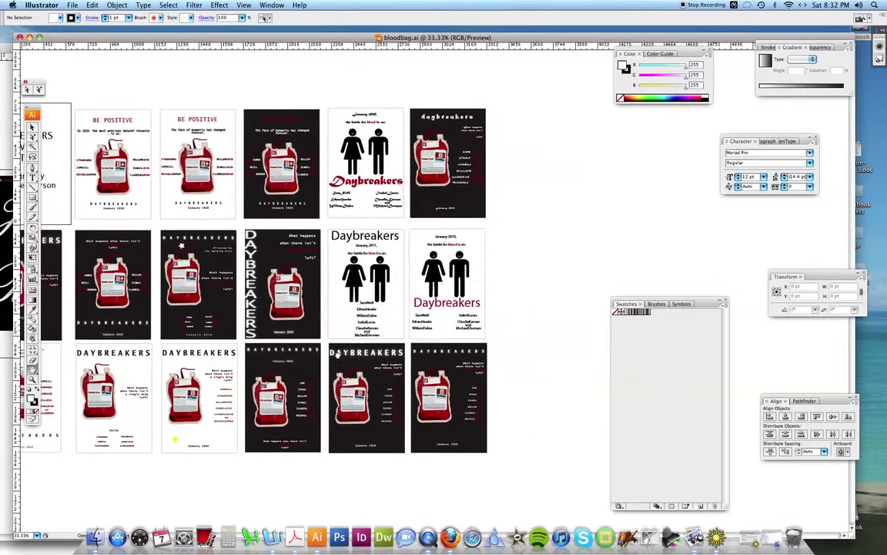
- Examine the white Daybreakers poster with the two pictogram figures and the neighbouring black blood bag poster with script lettering
{"action": "left_click", "coordinate": [32, 378]}
{"action": "left_click_drag", "start_coordinate": [302, 94], "coordinate": [385, 225]}
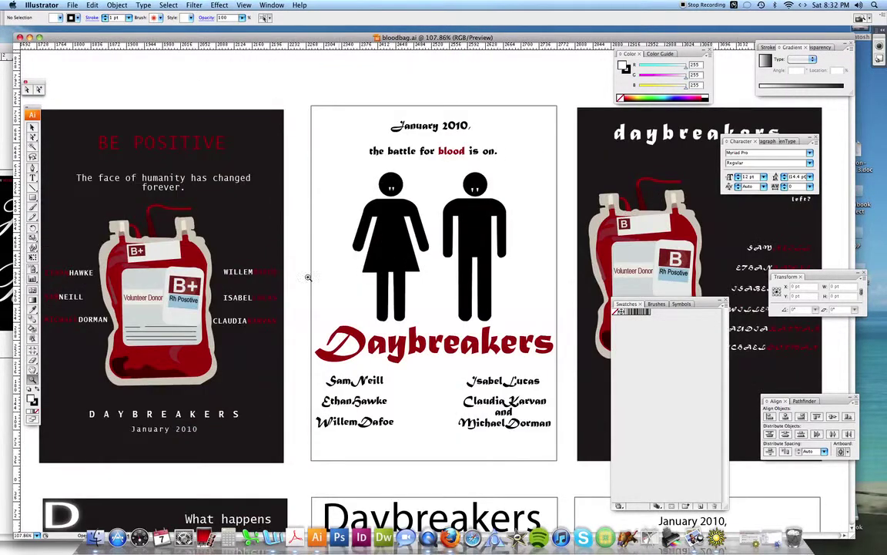
{"action": "left_click", "coordinate": [32, 370]}
{"action": "left_click_drag", "start_coordinate": [386, 314], "coordinate": [238, 312]}
{"action": "scroll", "coordinate": [337, 287], "scroll_direction": "right", "scroll_amount": 5}
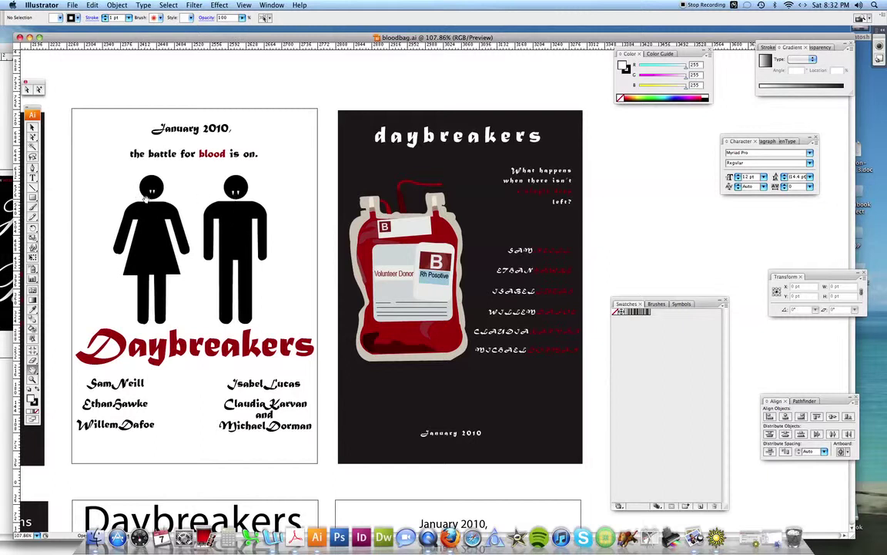
- Examine the last two columns of posters downward, from the pictogram versions to the black blood bag posters with differently spaced titles
{"action": "left_click_drag", "start_coordinate": [231, 339], "coordinate": [236, 301]}
{"action": "scroll", "coordinate": [235, 298], "scroll_direction": "down", "scroll_amount": 3}
{"action": "scroll", "coordinate": [235, 324], "scroll_direction": "down", "scroll_amount": 4}
{"action": "scroll", "coordinate": [234, 348], "scroll_direction": "up", "scroll_amount": 2}
{"action": "left_click_drag", "start_coordinate": [235, 366], "coordinate": [232, 311]}
{"action": "left_click_drag", "start_coordinate": [265, 400], "coordinate": [276, 353]}
{"action": "scroll", "coordinate": [276, 352], "scroll_direction": "down", "scroll_amount": 2}
{"action": "scroll", "coordinate": [278, 270], "scroll_direction": "down", "scroll_amount": 4}
{"action": "scroll", "coordinate": [279, 283], "scroll_direction": "down", "scroll_amount": 2}
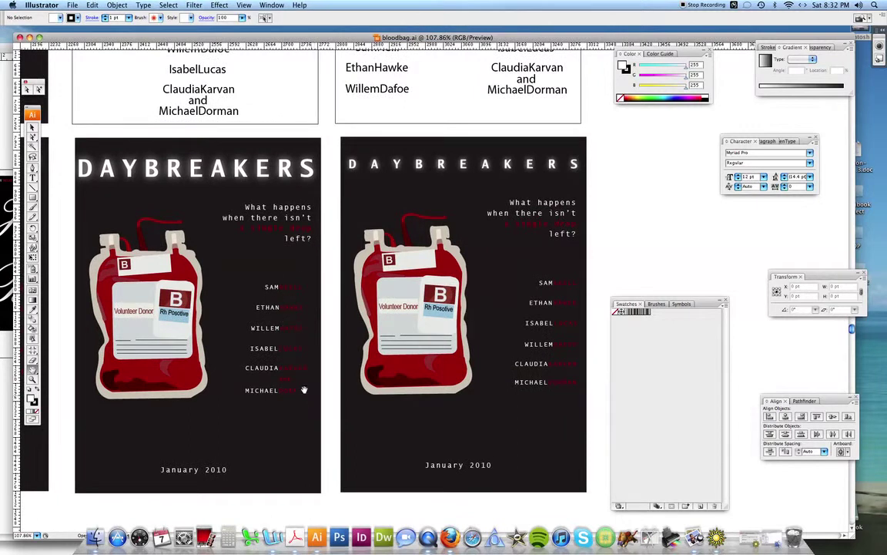
- Compare the black and white blood bag posters along the third row for title, tagline and cast list placement
{"action": "left_click_drag", "start_coordinate": [186, 353], "coordinate": [251, 349]}
{"action": "scroll", "coordinate": [250, 348], "scroll_direction": "left", "scroll_amount": 10}
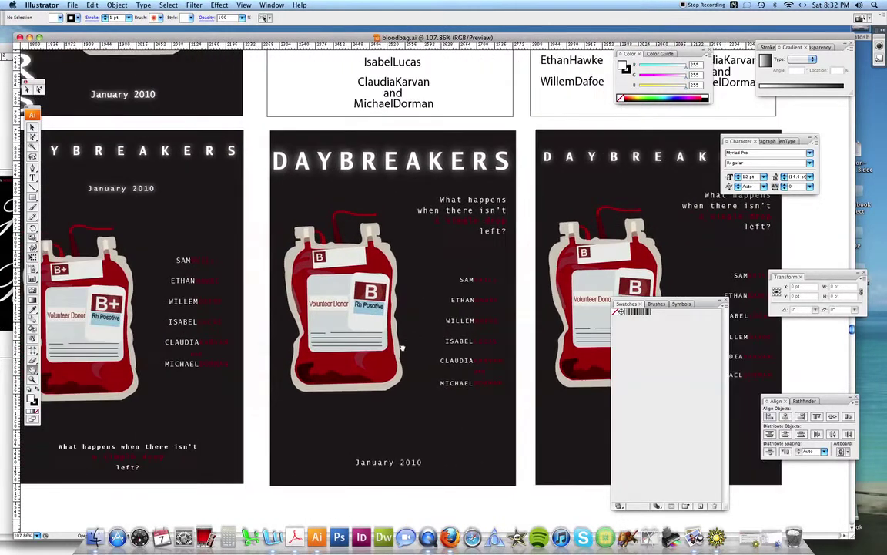
{"action": "scroll", "coordinate": [339, 362], "scroll_direction": "left", "scroll_amount": 7}
{"action": "scroll", "coordinate": [354, 351], "scroll_direction": "left", "scroll_amount": 8}
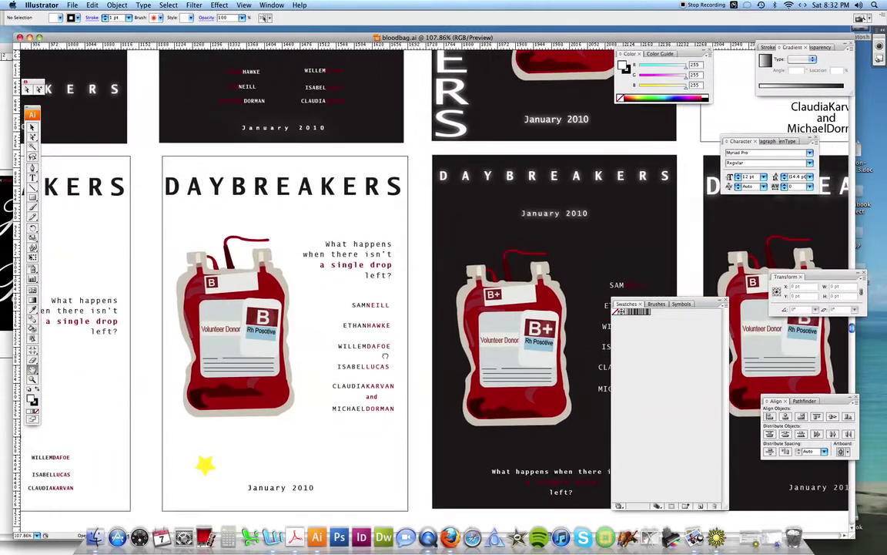
{"action": "scroll", "coordinate": [415, 356], "scroll_direction": "left", "scroll_amount": 4}
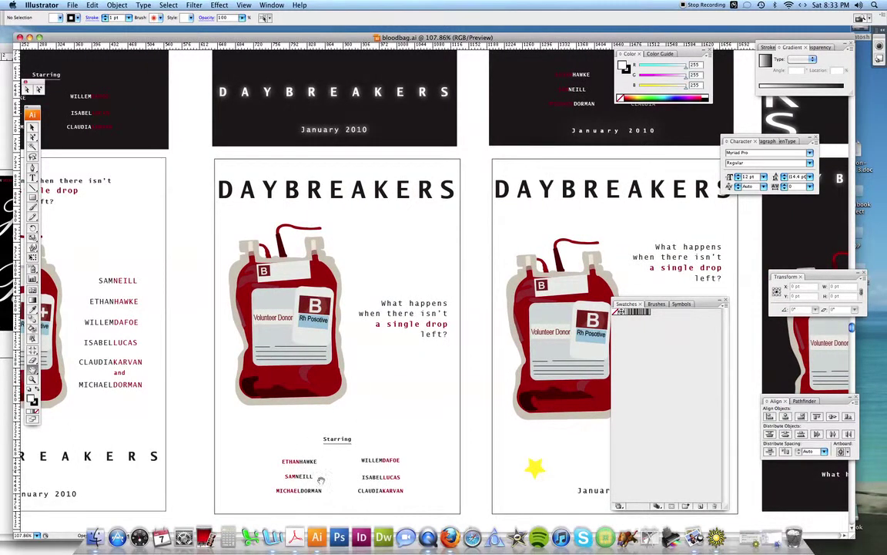
{"action": "scroll", "coordinate": [241, 359], "scroll_direction": "left", "scroll_amount": 7}
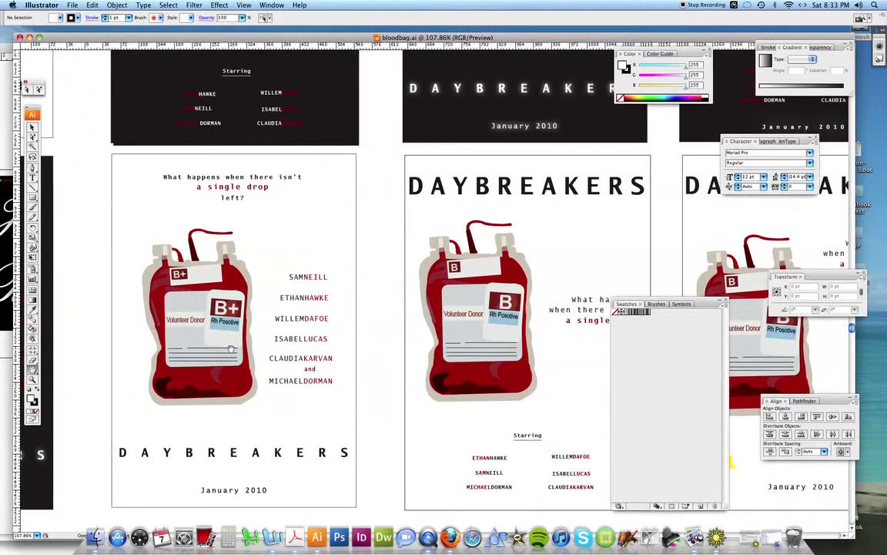
{"action": "scroll", "coordinate": [267, 349], "scroll_direction": "left", "scroll_amount": 7}
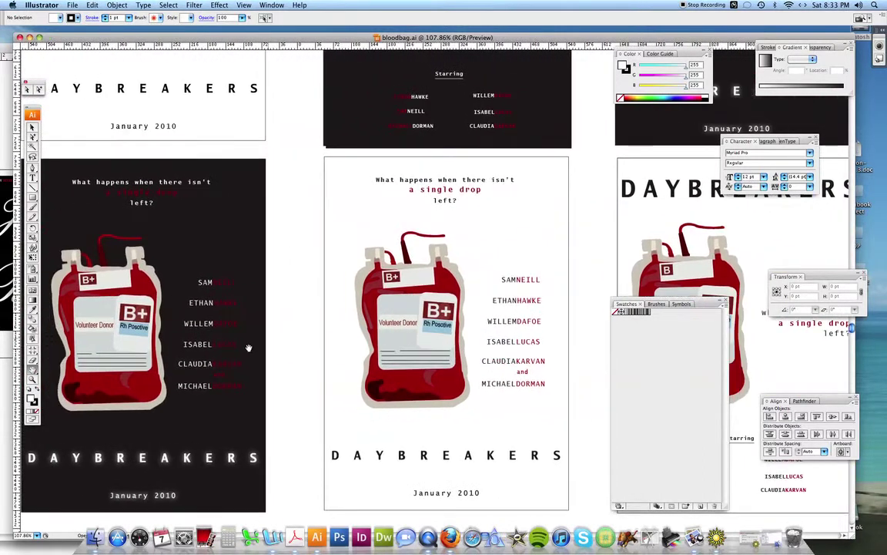
{"action": "scroll", "coordinate": [315, 350], "scroll_direction": "left", "scroll_amount": 4}
- Inspect the second-row blood bag posters, from the white centred layout to the black poster marked with a white star
{"action": "scroll", "coordinate": [382, 313], "scroll_direction": "up", "scroll_amount": 5}
{"action": "scroll", "coordinate": [377, 424], "scroll_direction": "up", "scroll_amount": 6}
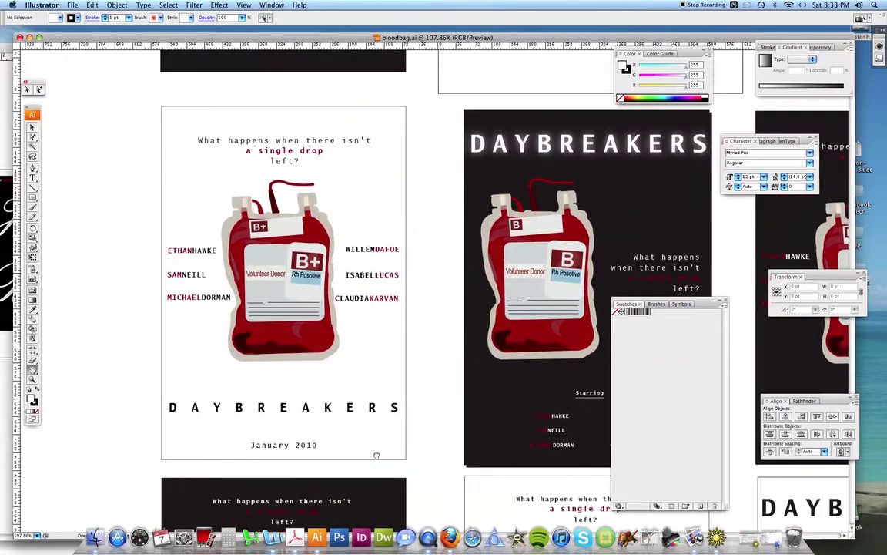
{"action": "scroll", "coordinate": [386, 370], "scroll_direction": "right", "scroll_amount": 10}
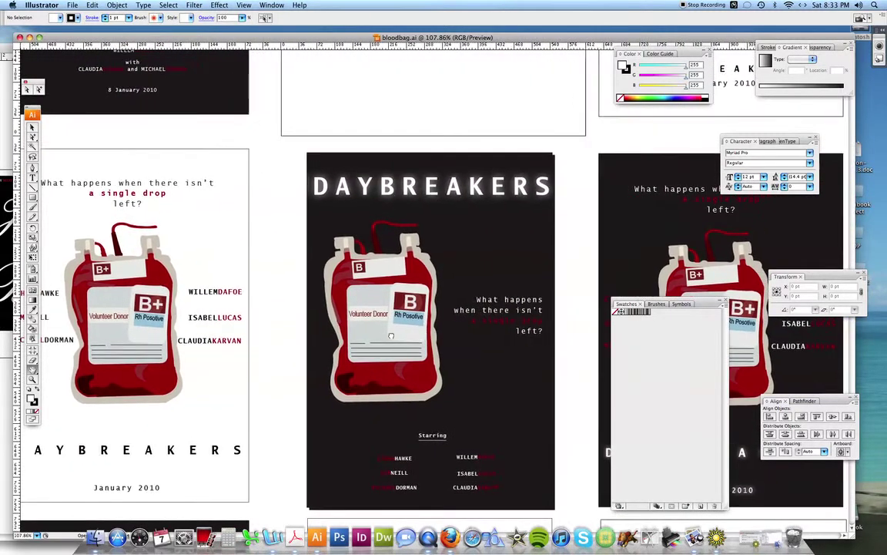
{"action": "scroll", "coordinate": [230, 343], "scroll_direction": "right", "scroll_amount": 7}
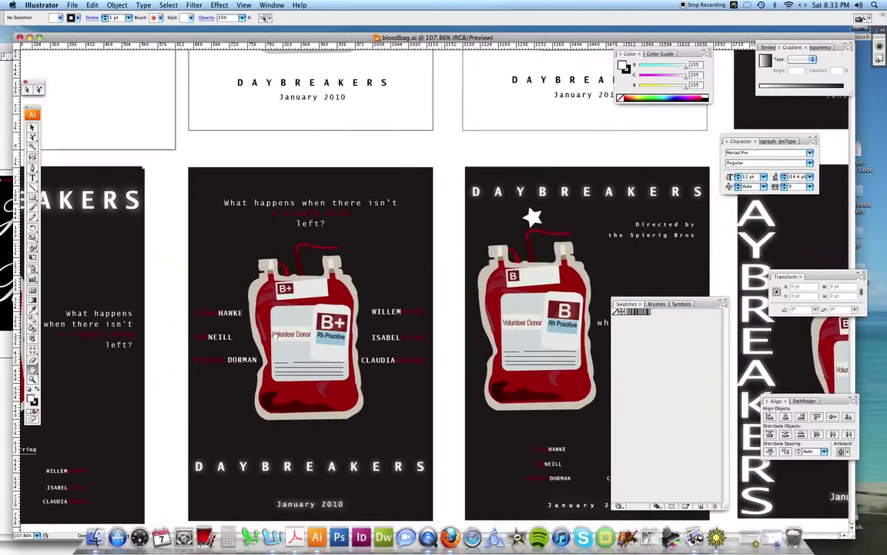
{"action": "scroll", "coordinate": [306, 289], "scroll_direction": "right", "scroll_amount": 2}
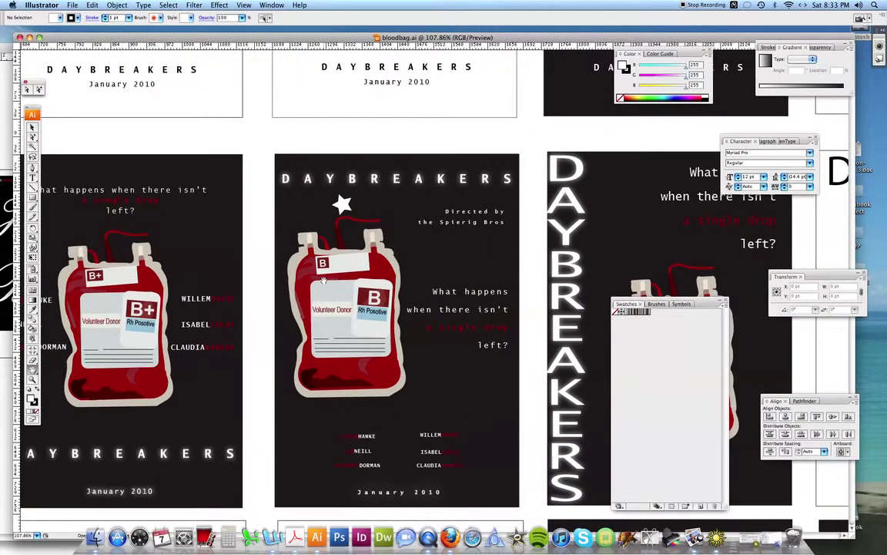
- Examine the top-row BE POSITIVE posters, the DAYBREAKERS MOVIE POSTERS title page and the first black blood bag poster
{"action": "scroll", "coordinate": [333, 265], "scroll_direction": "up", "scroll_amount": 10}
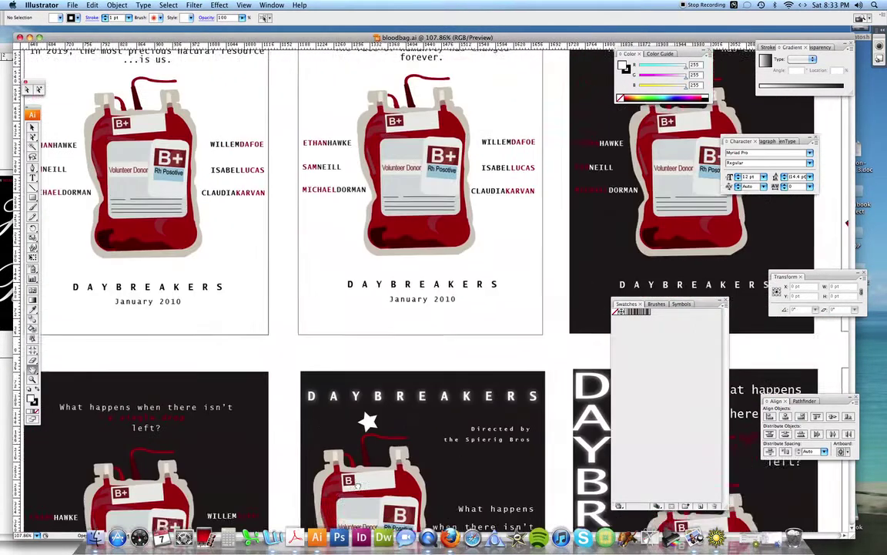
{"action": "scroll", "coordinate": [339, 386], "scroll_direction": "up", "scroll_amount": 2}
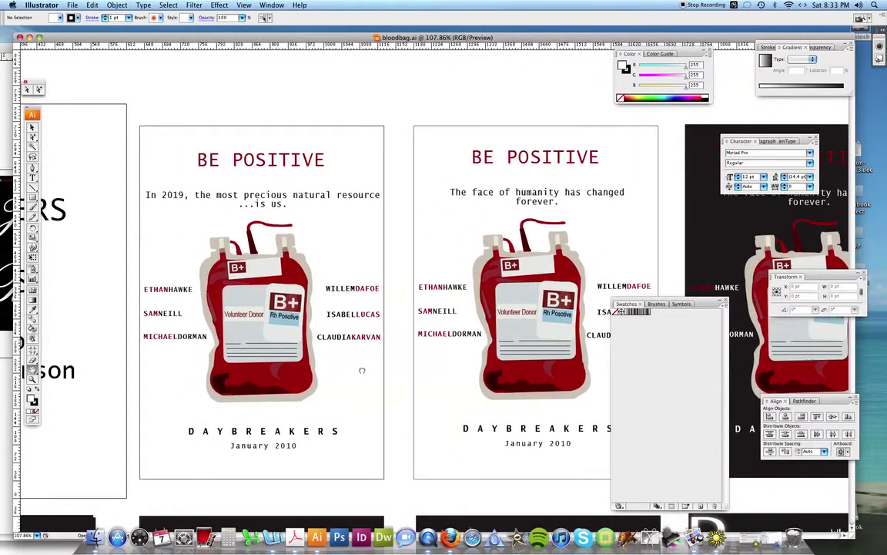
{"action": "scroll", "coordinate": [362, 371], "scroll_direction": "left", "scroll_amount": 8}
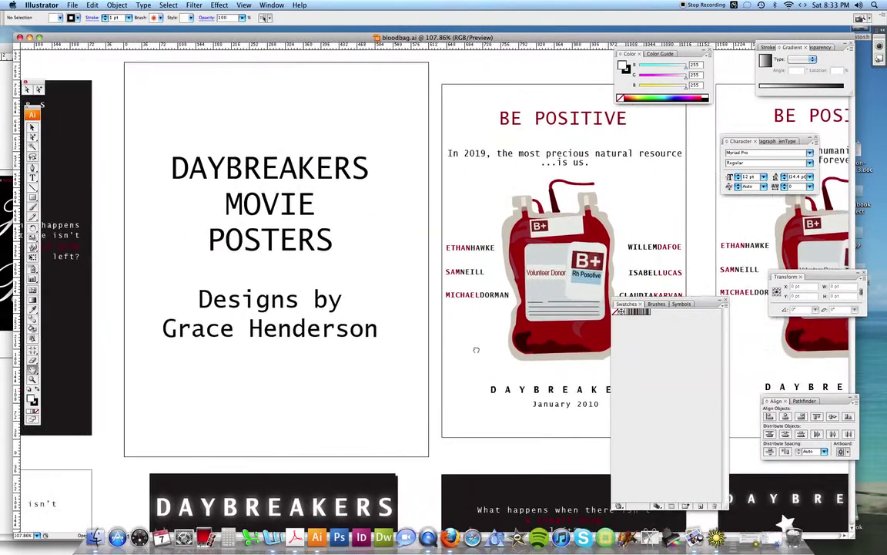
{"action": "scroll", "coordinate": [476, 349], "scroll_direction": "left", "scroll_amount": 10}
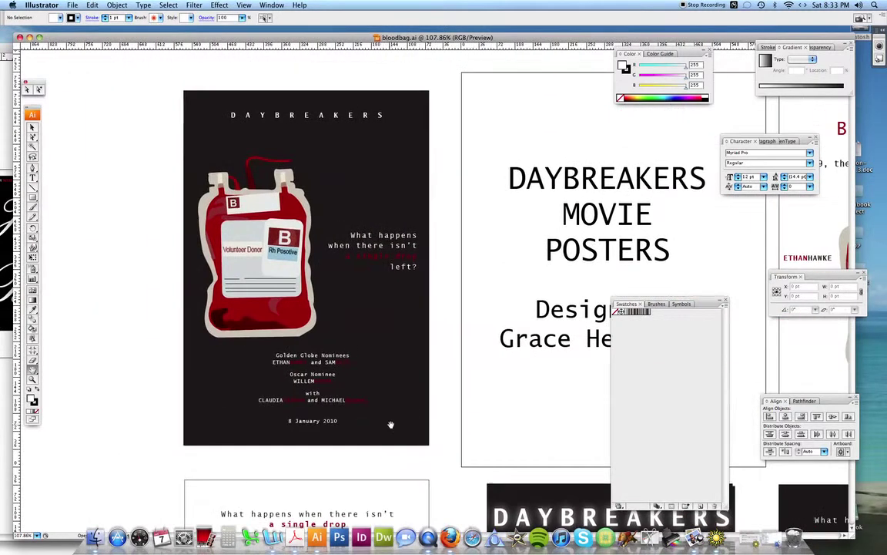
- Inspect the first column of posters downward, comparing the black and white layouts of the blood bag, tagline and cast names
{"action": "scroll", "coordinate": [390, 424], "scroll_direction": "left", "scroll_amount": 1}
{"action": "scroll", "coordinate": [432, 410], "scroll_direction": "down", "scroll_amount": 3}
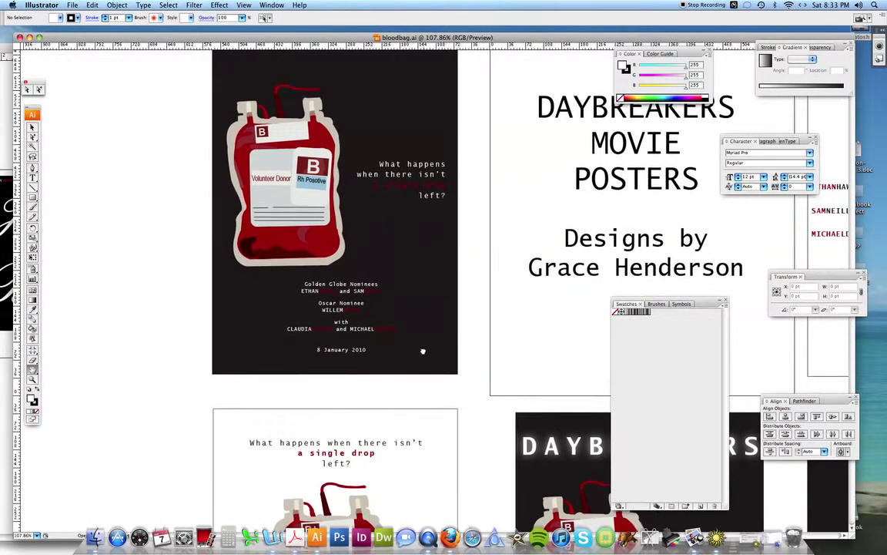
{"action": "scroll", "coordinate": [419, 340], "scroll_direction": "down", "scroll_amount": 12}
{"action": "scroll", "coordinate": [419, 341], "scroll_direction": "right", "scroll_amount": 3}
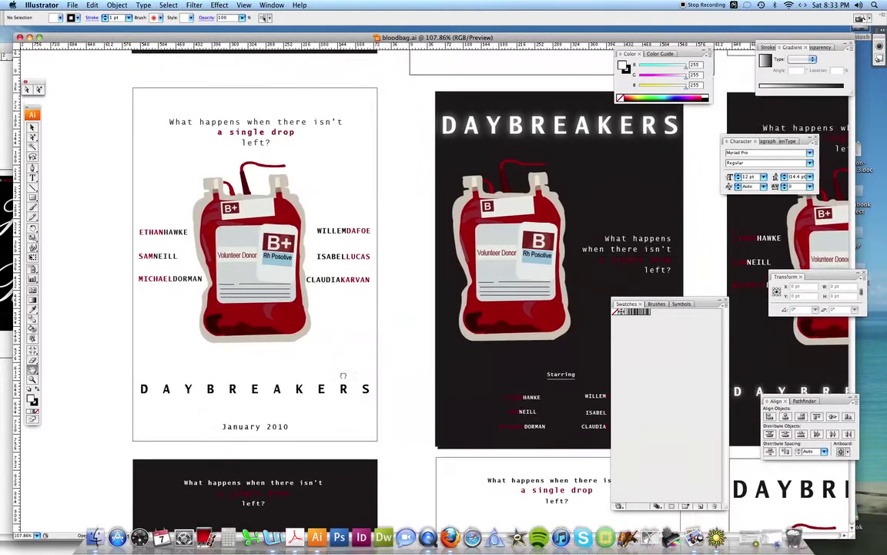
{"action": "scroll", "coordinate": [343, 375], "scroll_direction": "down", "scroll_amount": 17}
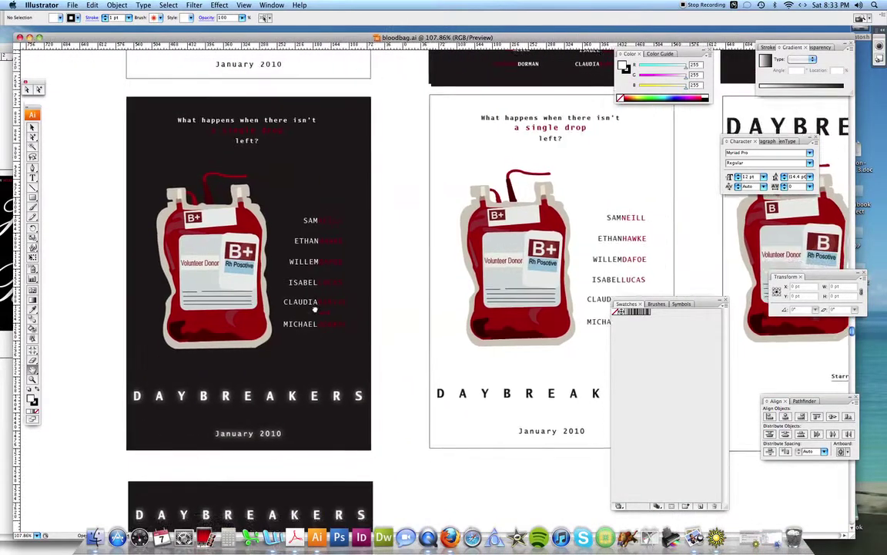
{"action": "scroll", "coordinate": [285, 262], "scroll_direction": "down", "scroll_amount": 1}
- Survey the complete set of Daybreakers poster variations together at 25% magnification
{"action": "key", "text": "super+minus"}
{"action": "key", "text": "super+minus"}
{"action": "key", "text": "super+minus"}
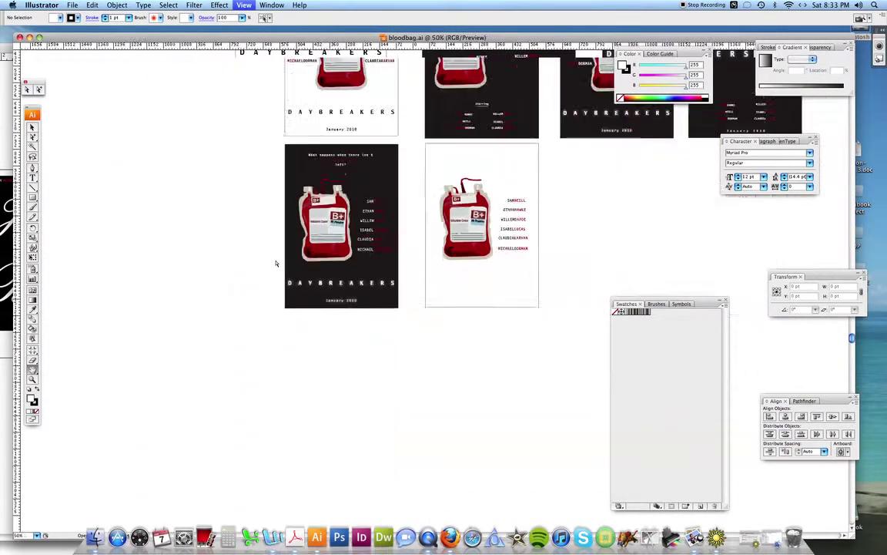
{"action": "key", "text": "super+minus"}
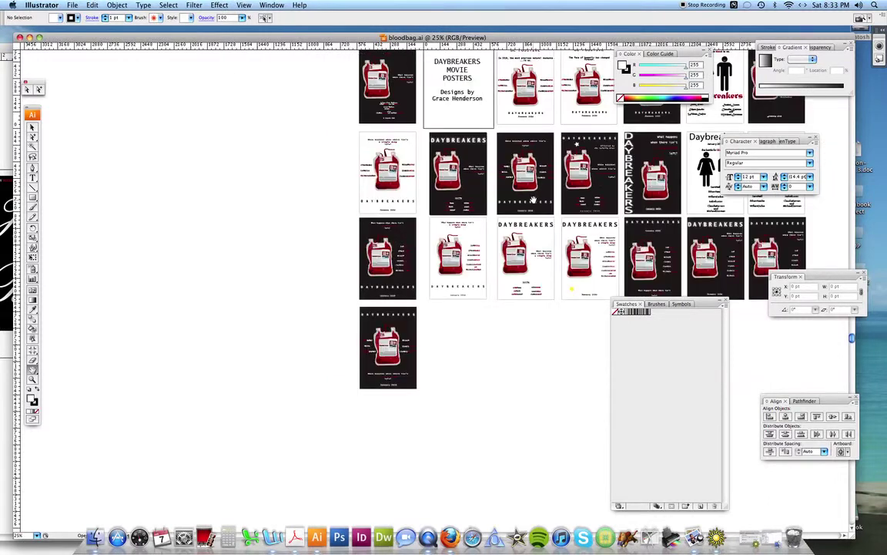
{"action": "scroll", "coordinate": [535, 198], "scroll_direction": "right", "scroll_amount": 10}
{"action": "scroll", "coordinate": [535, 198], "scroll_direction": "up", "scroll_amount": 3}
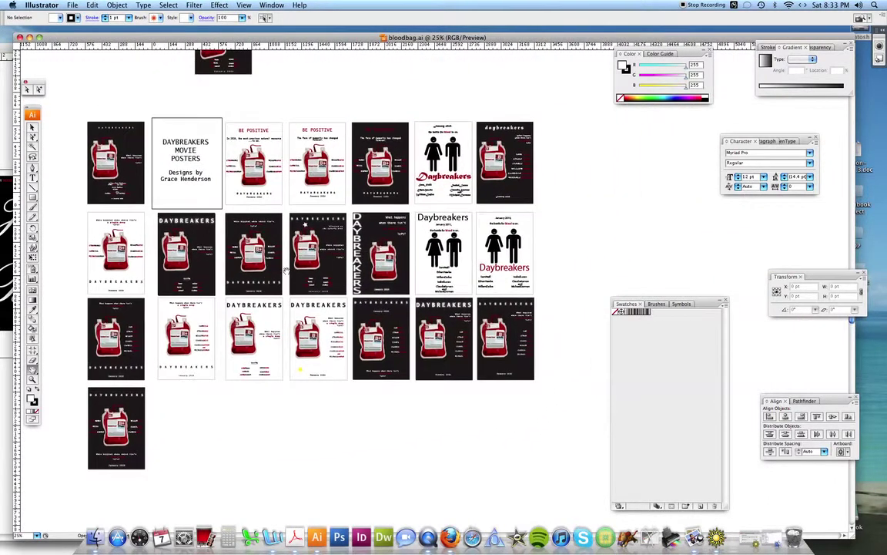
- Compare the white-starred black poster with the vertical-title version up close, then return to the full grid at 33.33%
{"action": "left_click", "coordinate": [33, 379]}
{"action": "left_click_drag", "start_coordinate": [287, 182], "coordinate": [460, 334]}
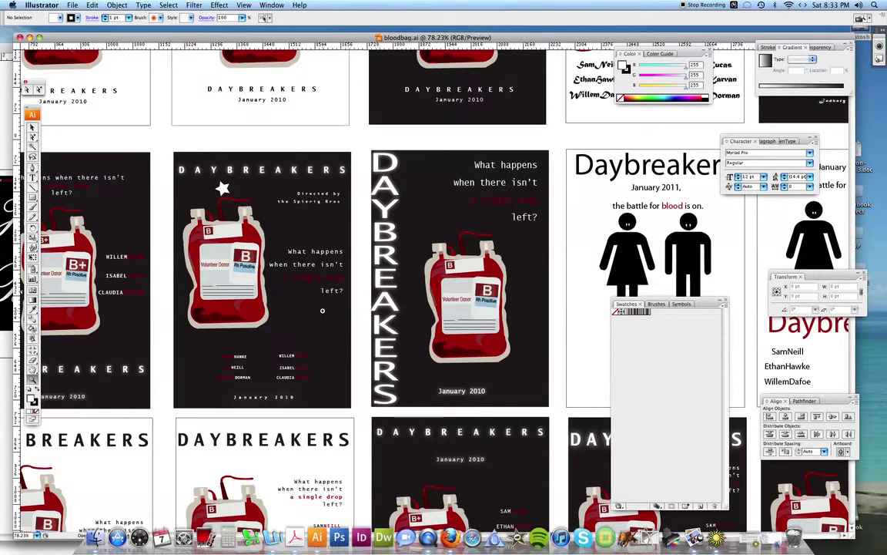
{"action": "left_click", "coordinate": [323, 313], "text": "alt"}
{"action": "left_click", "coordinate": [324, 313], "text": "alt"}
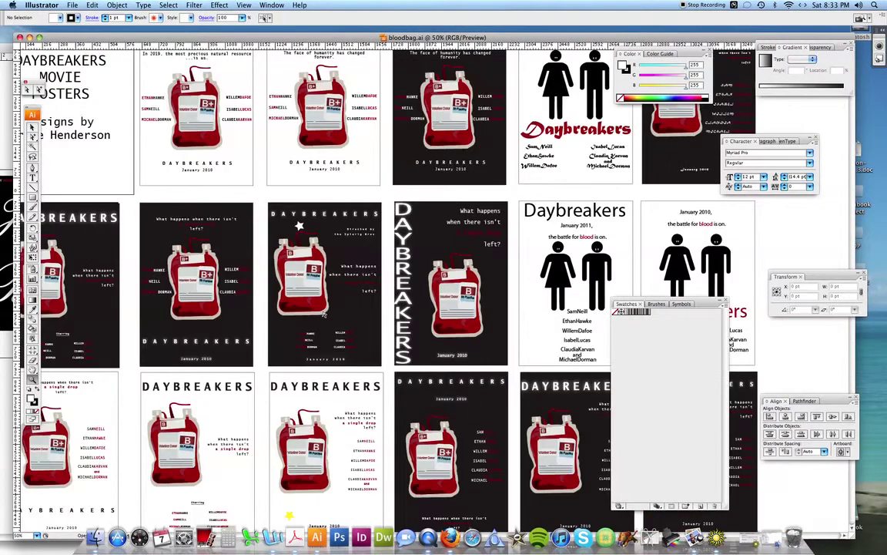
{"action": "left_click", "coordinate": [323, 313], "text": "alt"}
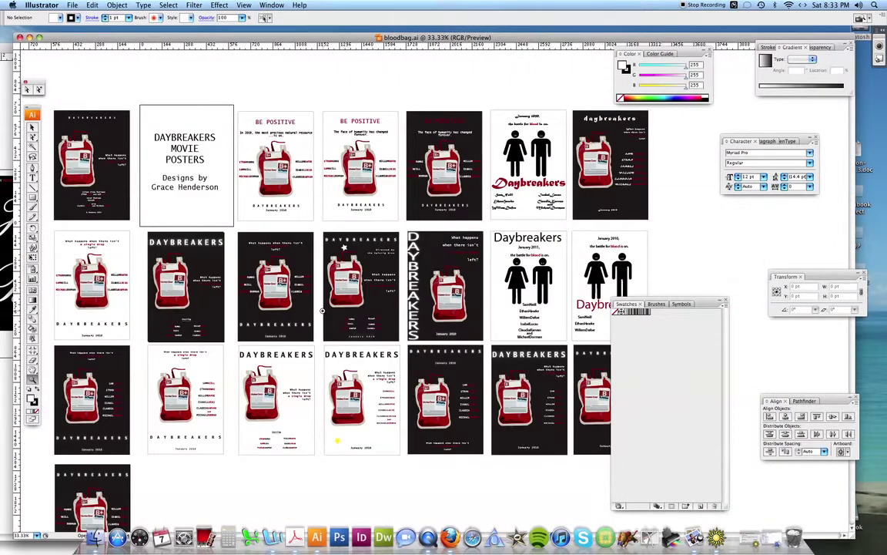